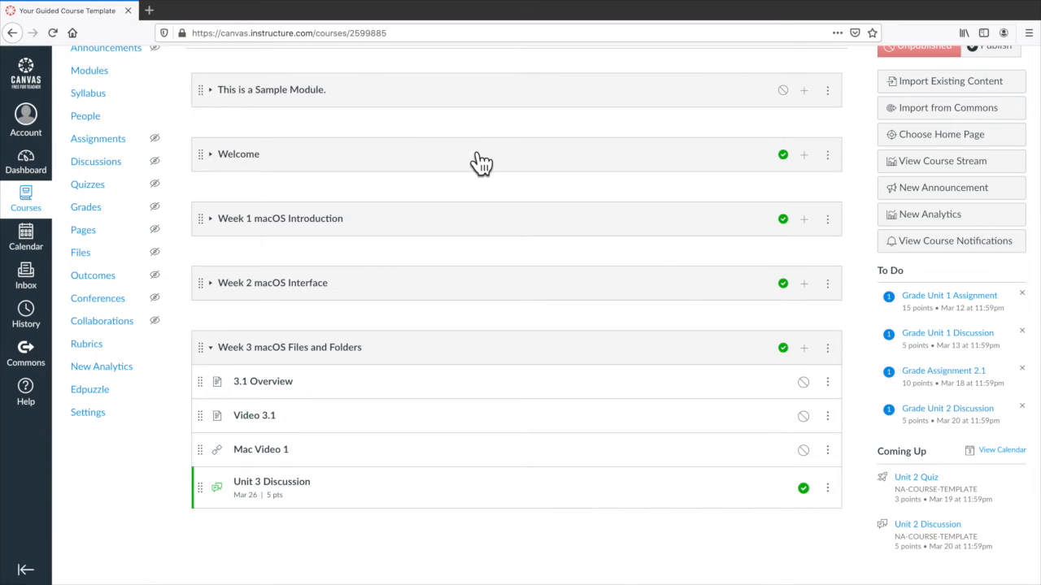
Collapse the Week 3 macOS Files and Folders module and expand the Week 1 macOS Introduction module.
scroll(476, 162, up, 2)
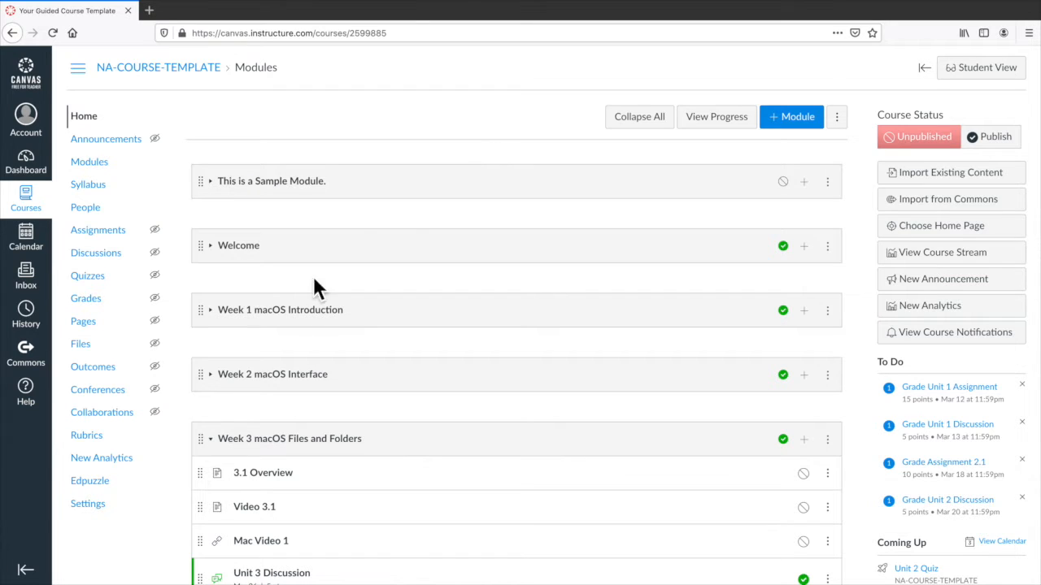
click(316, 443)
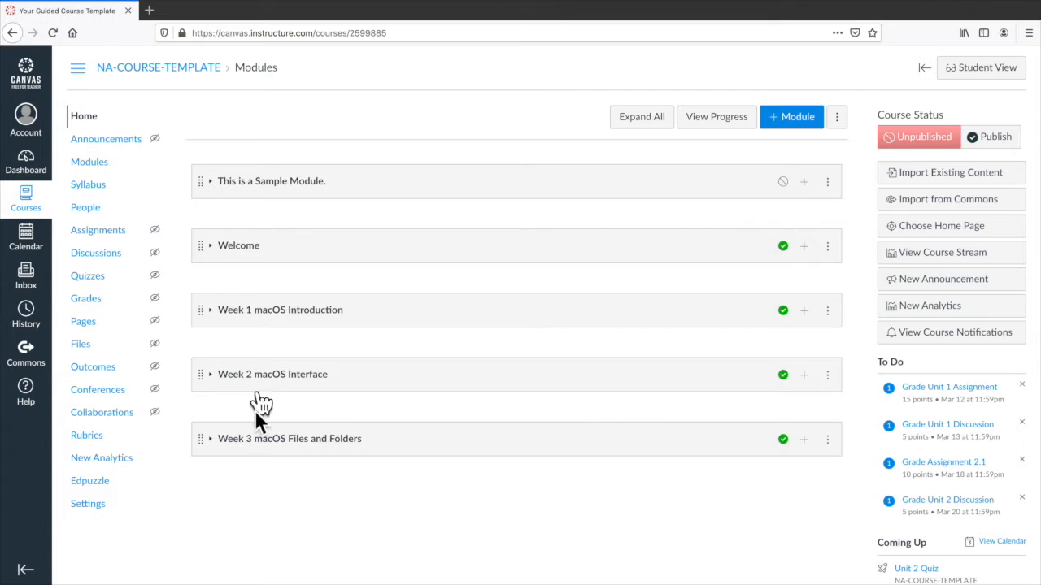
click(232, 322)
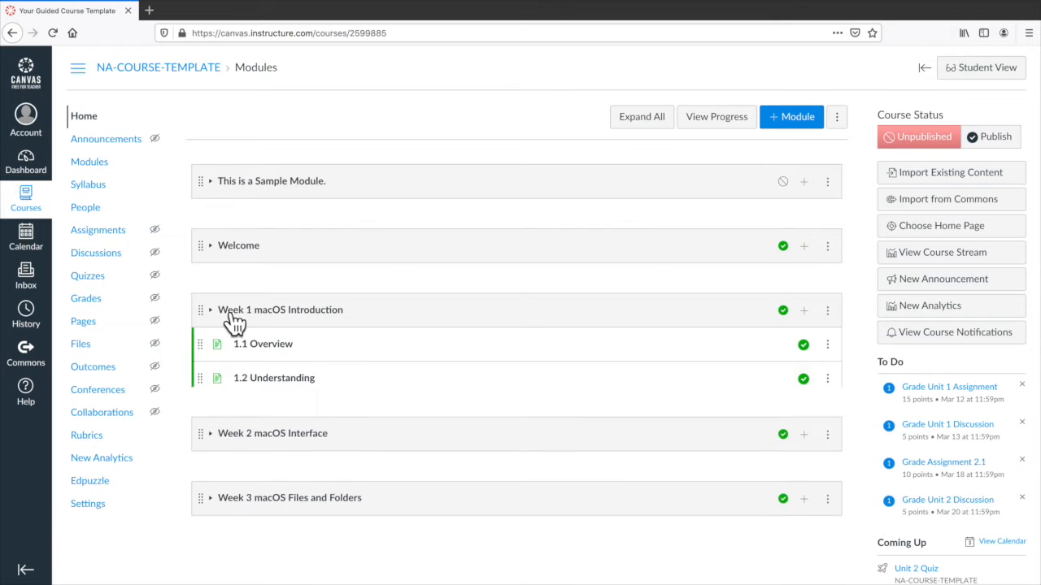
scroll(293, 451, down, 1)
scroll(269, 425, down, 2)
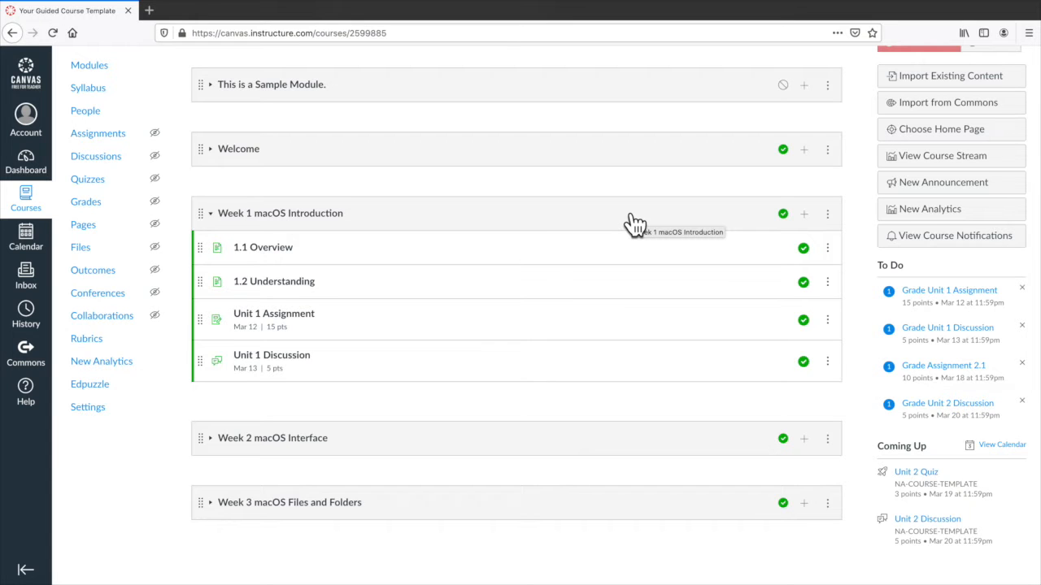
Add a new discussion topic named "Unit 1 Reflection" to the Week 1 macOS Introduction module and publish it.
click(805, 216)
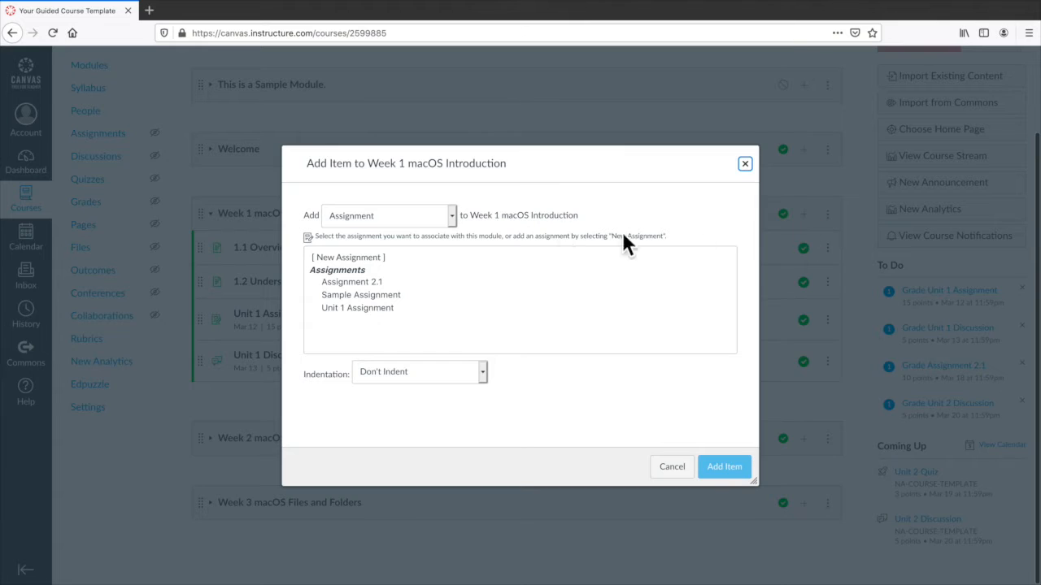
click(374, 218)
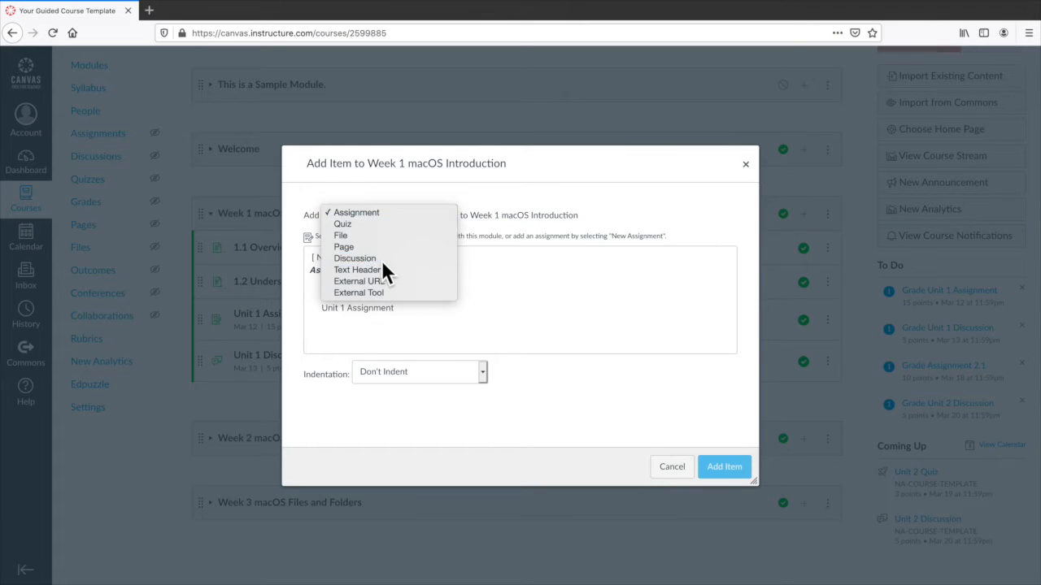
click(381, 258)
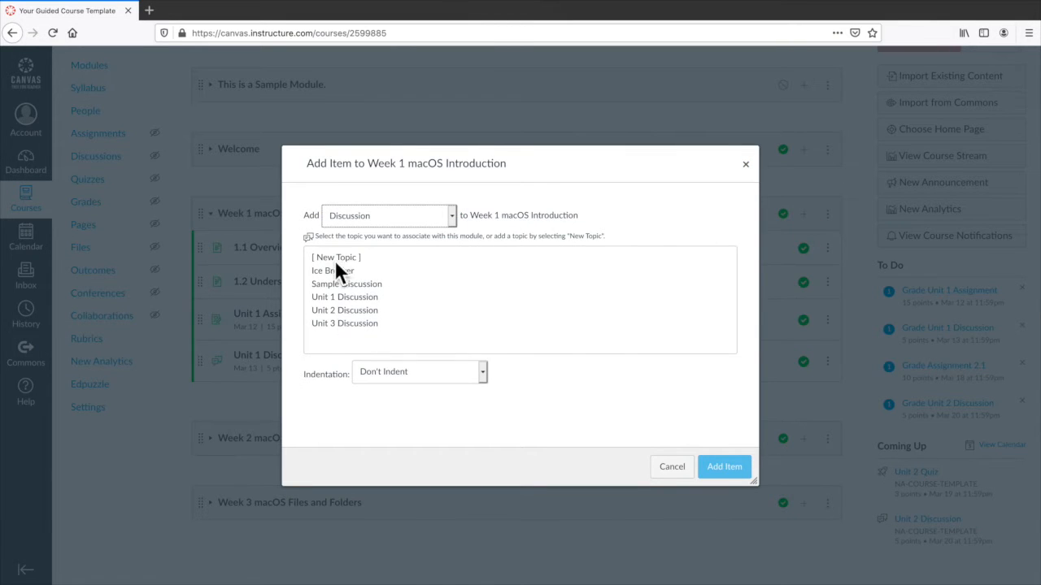
click(348, 258)
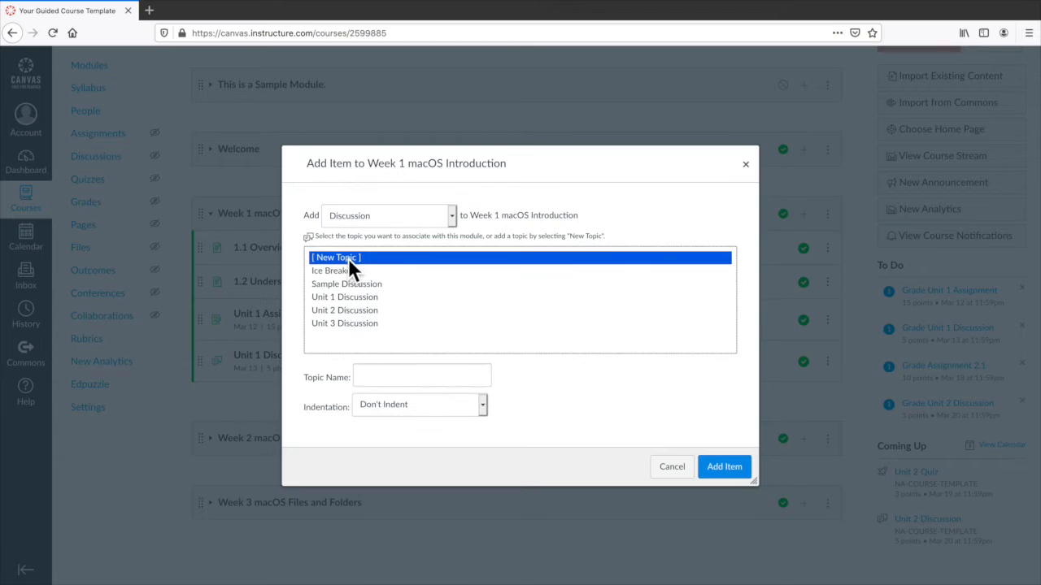
click(385, 379)
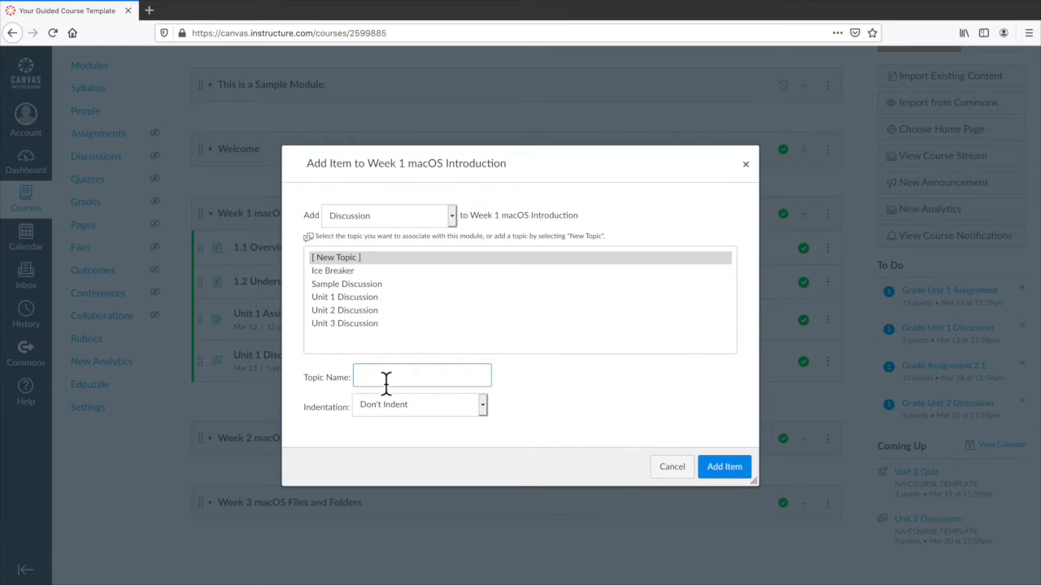
text(Unit 1 Reflection)
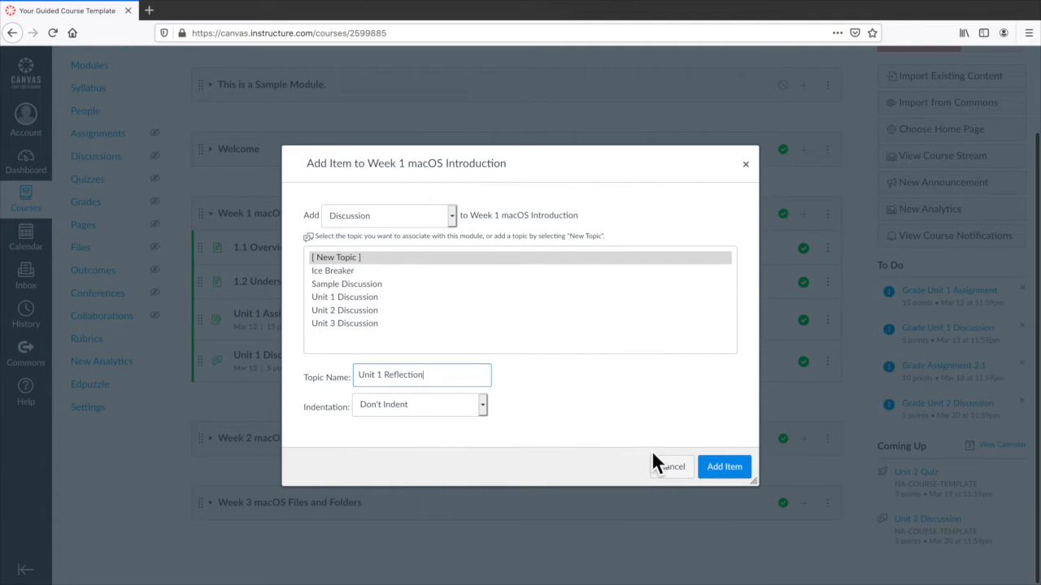
click(736, 478)
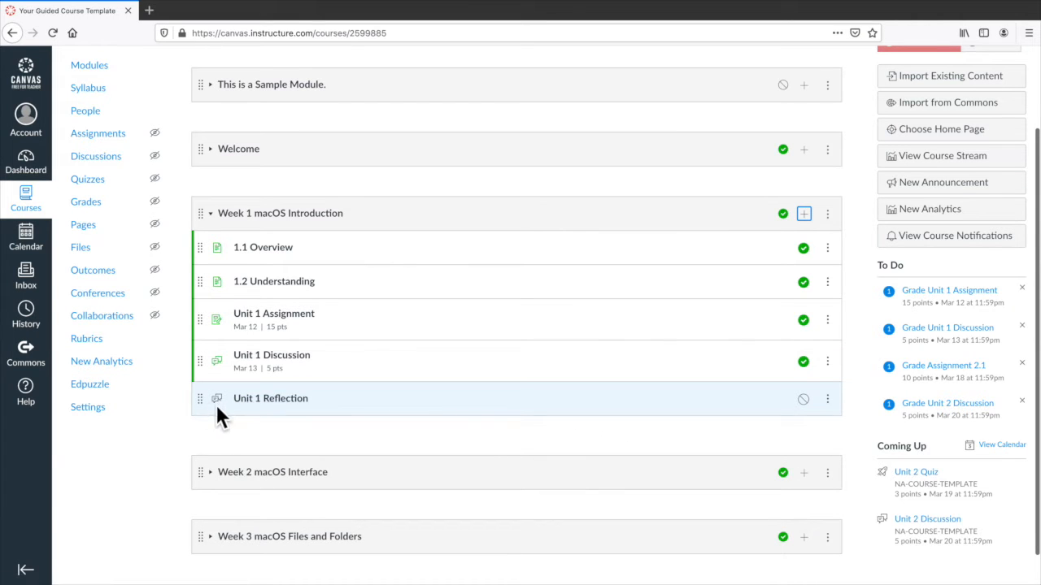
click(804, 400)
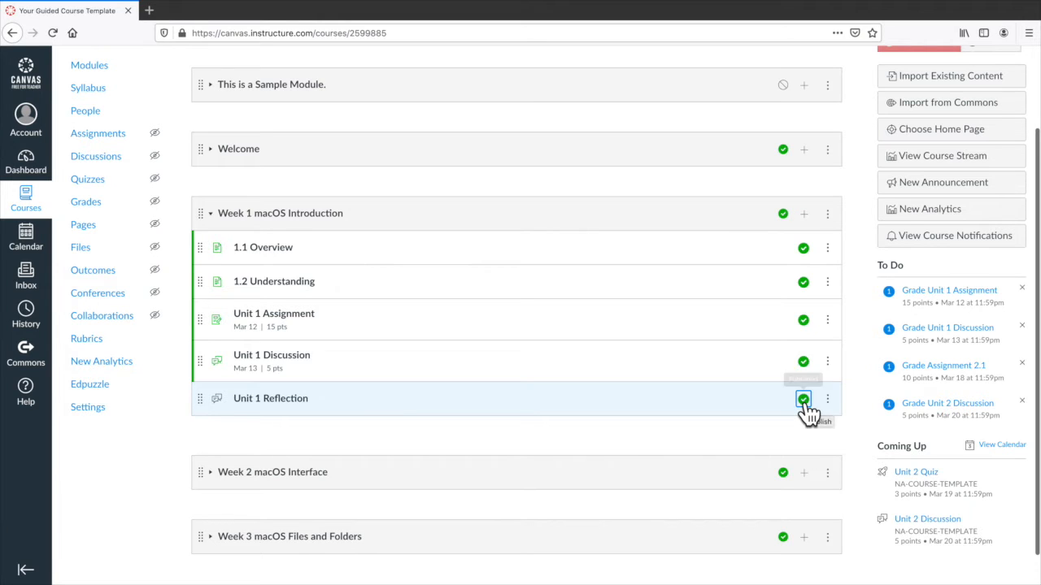
Check the title and indentation details of the Unit 1 Reflection module item and update the item.
click(827, 400)
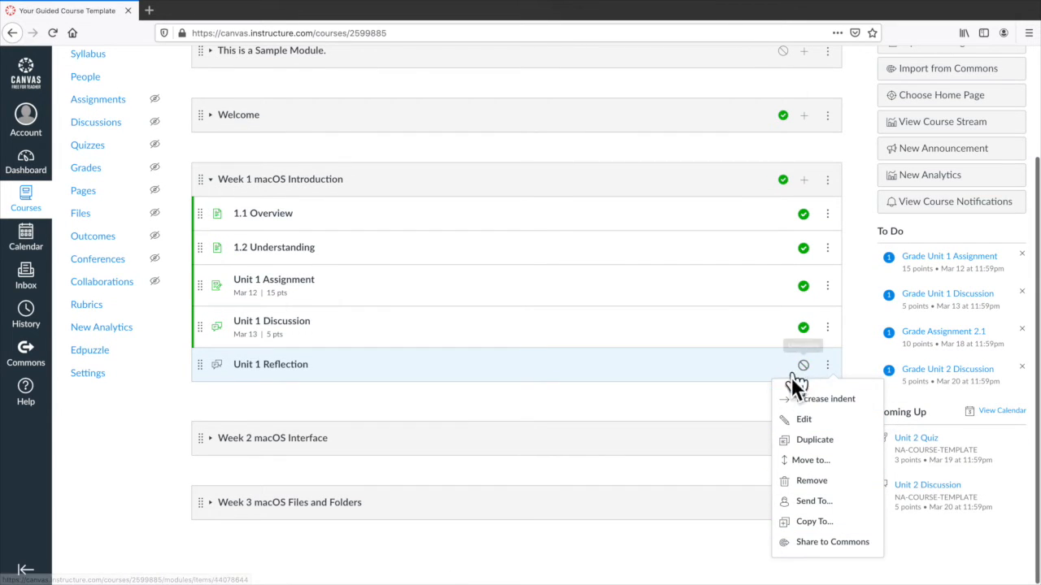
click(797, 426)
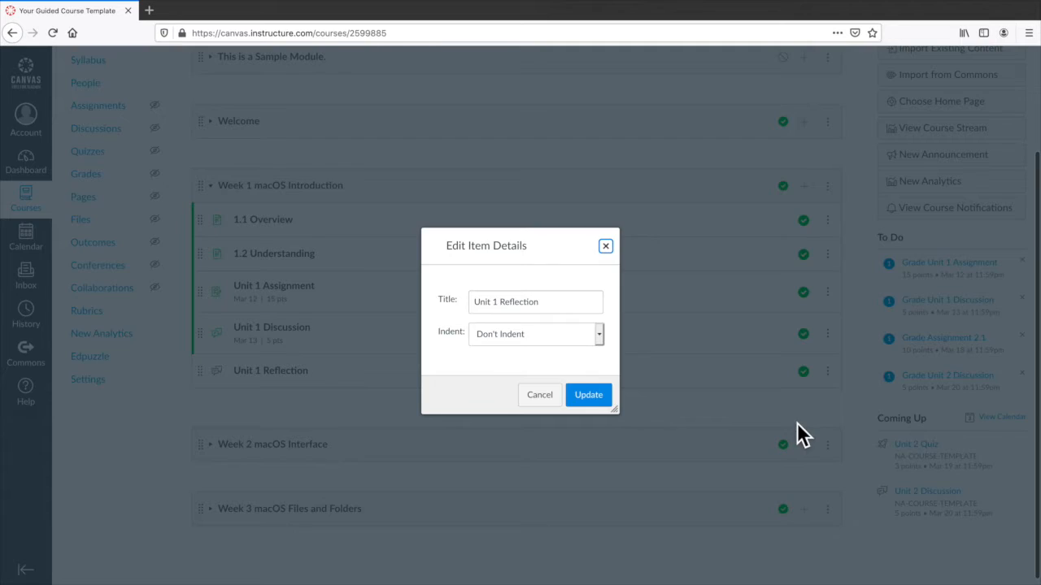
click(588, 396)
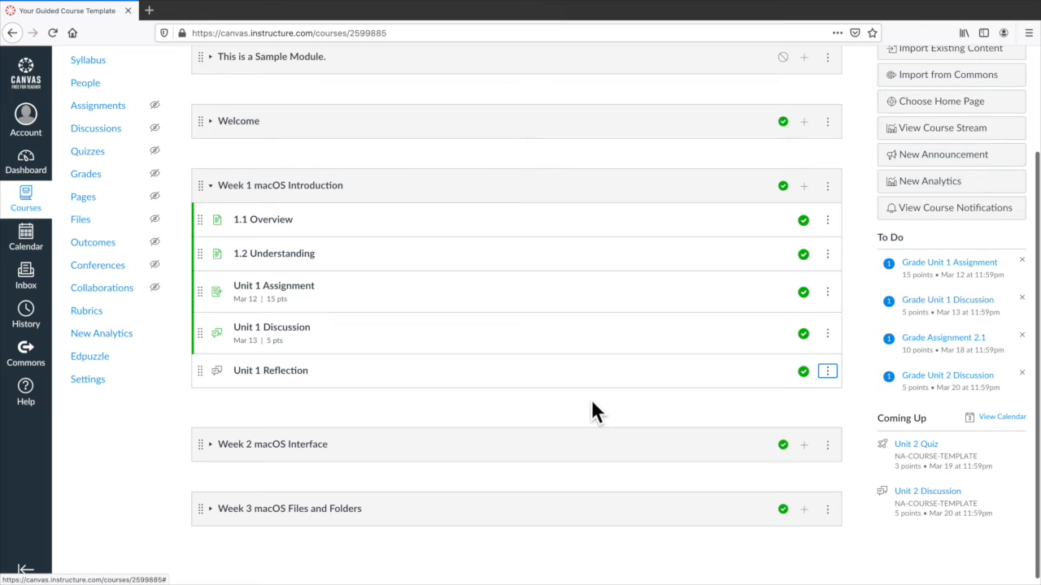
Edit the Unit 1 Reflection discussion and enter "This is a sample Reflection. Please post 1 comment and 2 replies to the discussion board.".
click(275, 374)
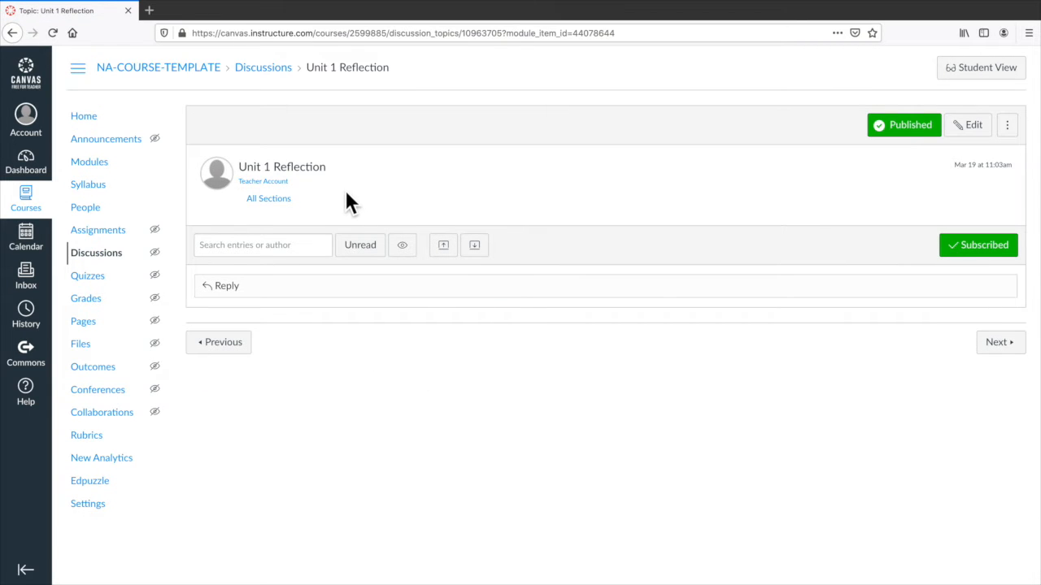
click(969, 127)
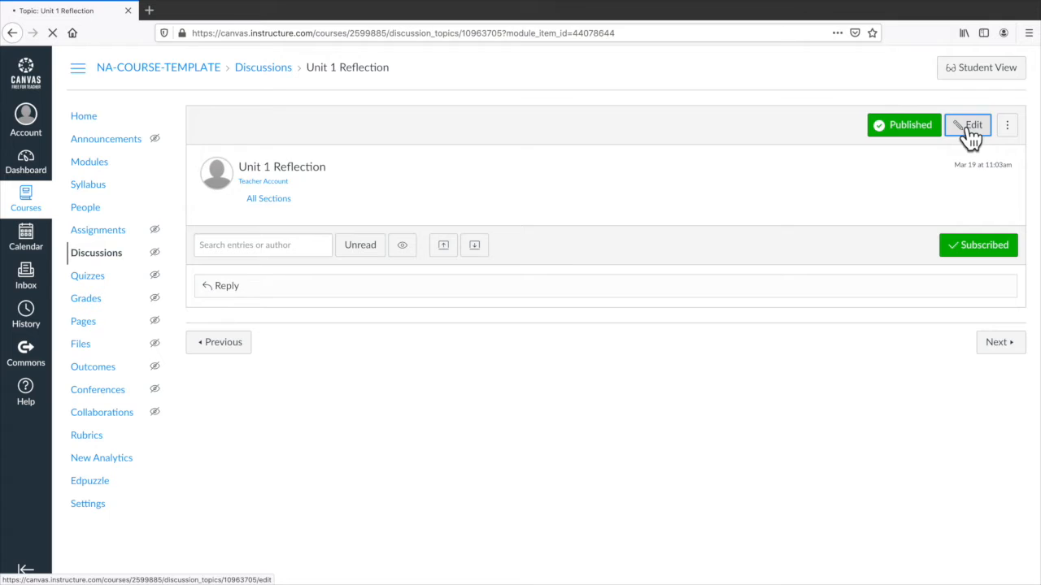
click(370, 262)
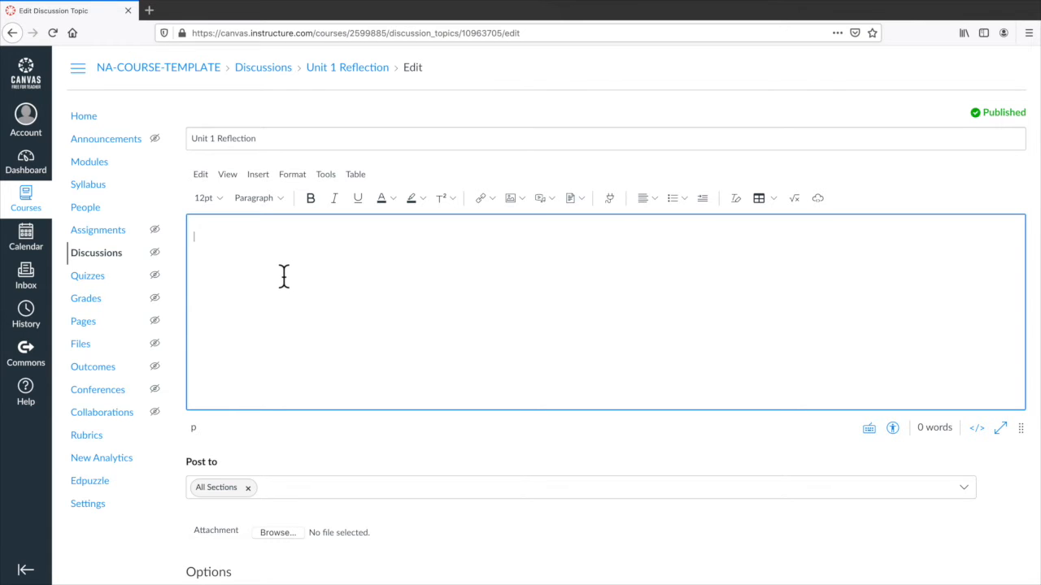
text(This is a sample Reflection. Plesase post)
key(BackSpace)
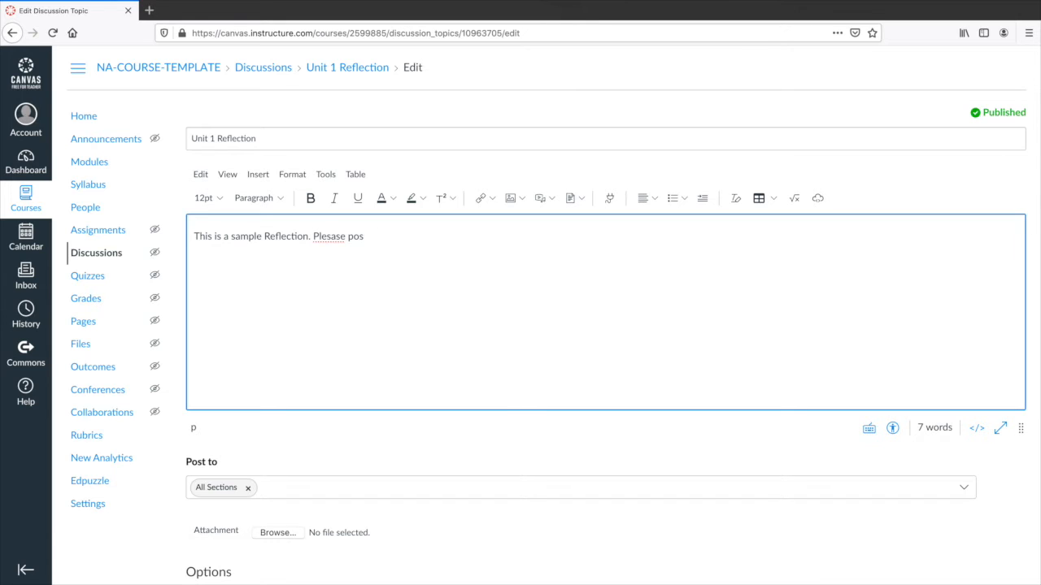
key(BackSpace)
key(BackSpace)
key(BackSpace)
key(BackSpace)
key(BackSpace)
key(BackSpace)
key(BackSpace)
key(BackSpace)
text(se post 1 comment and 2 replies)
key(BackSpace)
key(BackSpace)
key(BackSpace)
text(ies to the)
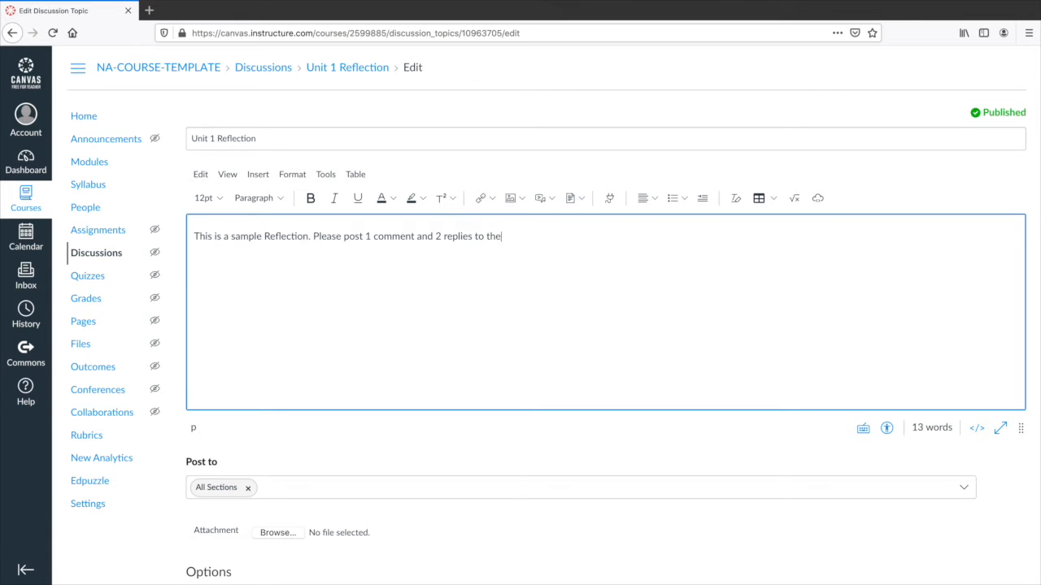
text( discussion bo)
key(BackSpace)
text(oard.)
Add the line "Objectives:" followed by the lines "Reflect on the lesson from this week" and "Choose two topics to review".
text(Obje)
text(ctives:)
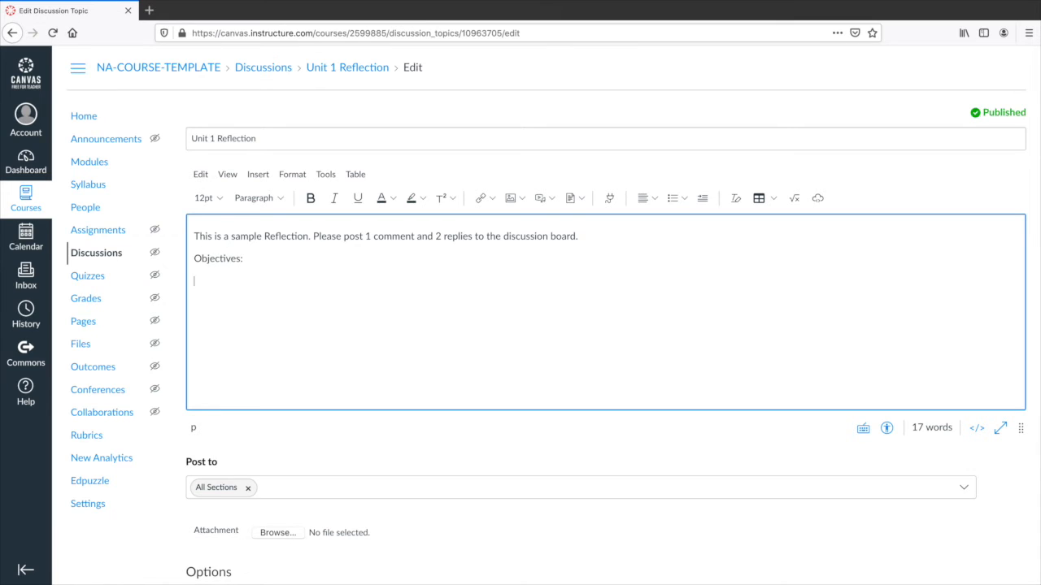
text(Rel)
text(flect o)
text(n the lesson)
text( from thi)
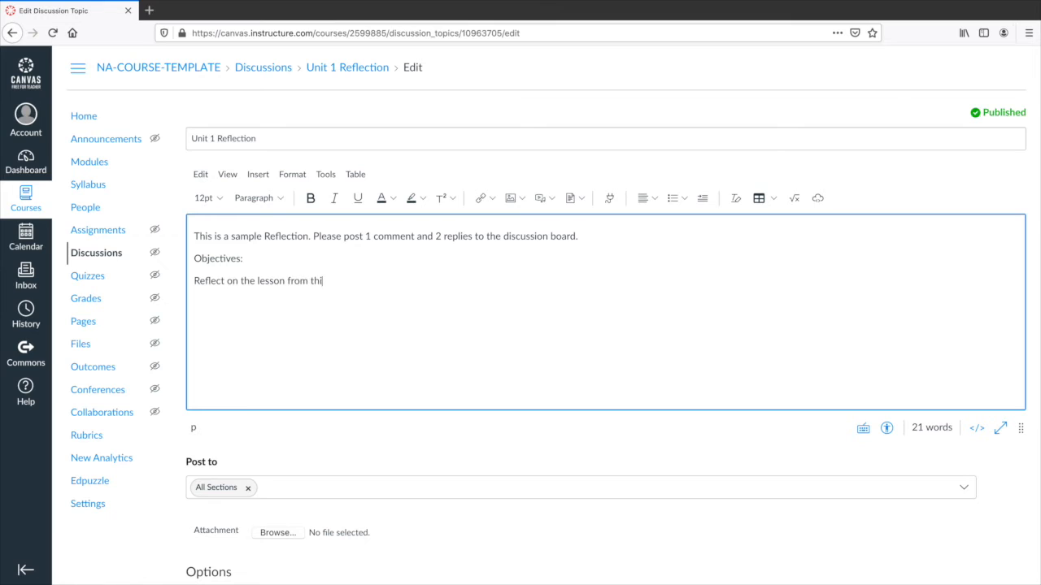
text(s week)
key(Return)
text(Choose 2)
key(BackSpace)
key(BackSpace)
text(two)
key(BackSpace)
key(BackSpace)
key(BackSpace)
text(two topi)
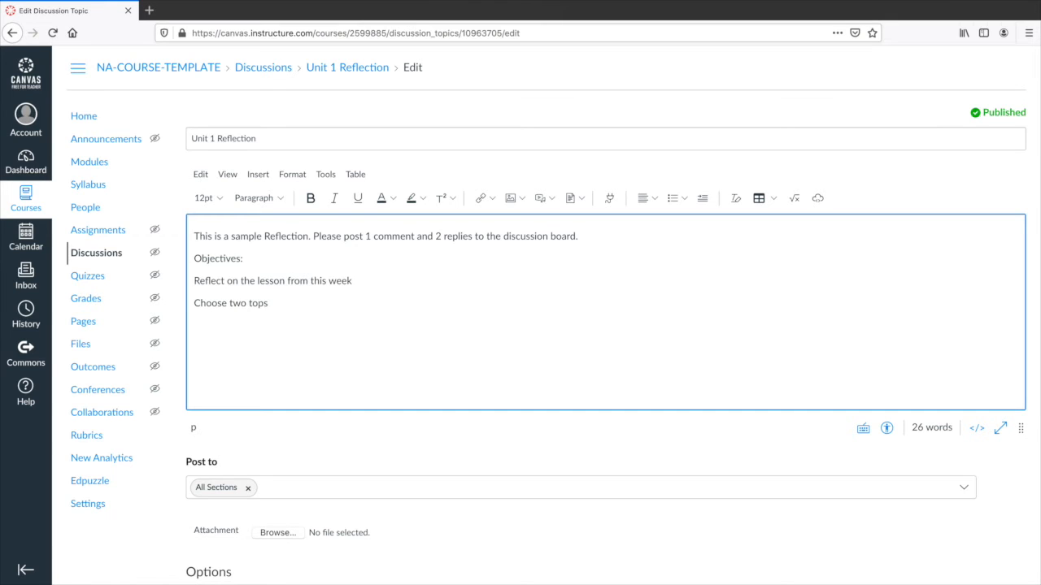
key(BackSpace)
text(ics to reviw)
key(BackSpace)
text(ew)
Make the two objective lines bold and format them as a bulleted list.
drag(347, 318, 133, 275)
click(311, 199)
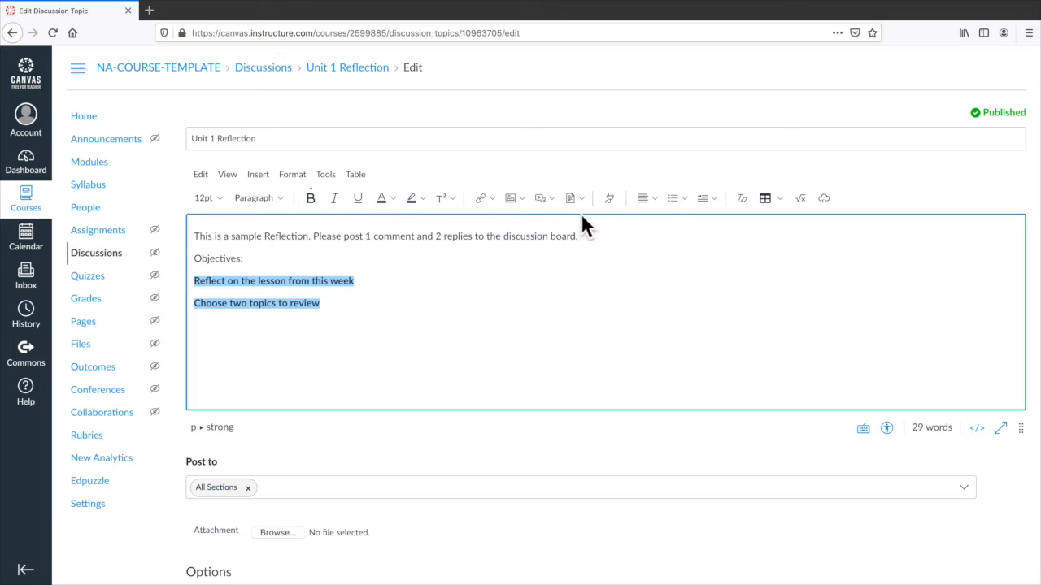
click(671, 198)
click(509, 271)
Allow threaded replies and make the discussion graded in its options.
scroll(495, 284, down, 3)
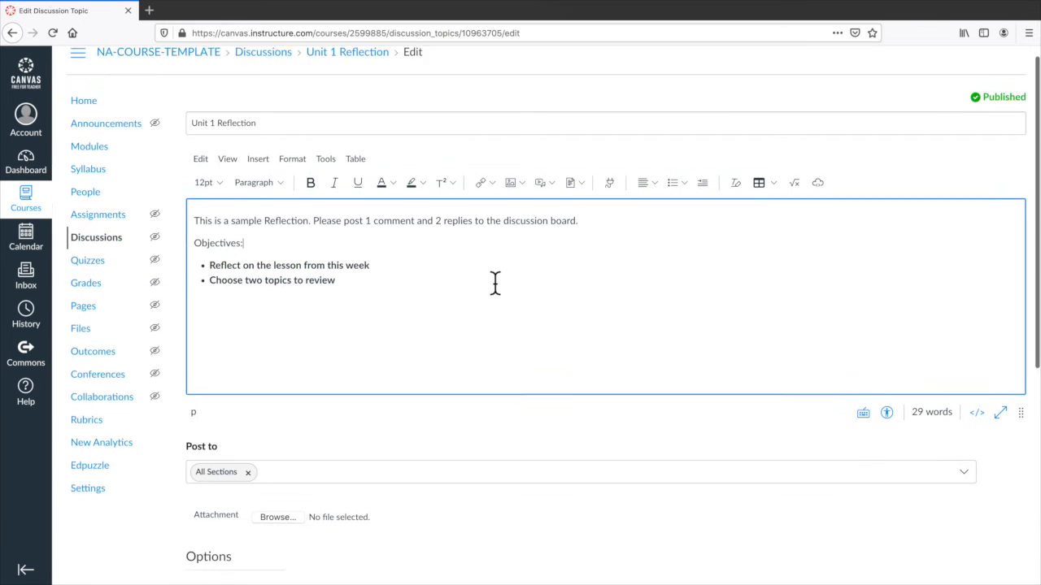
scroll(230, 235, up, 1)
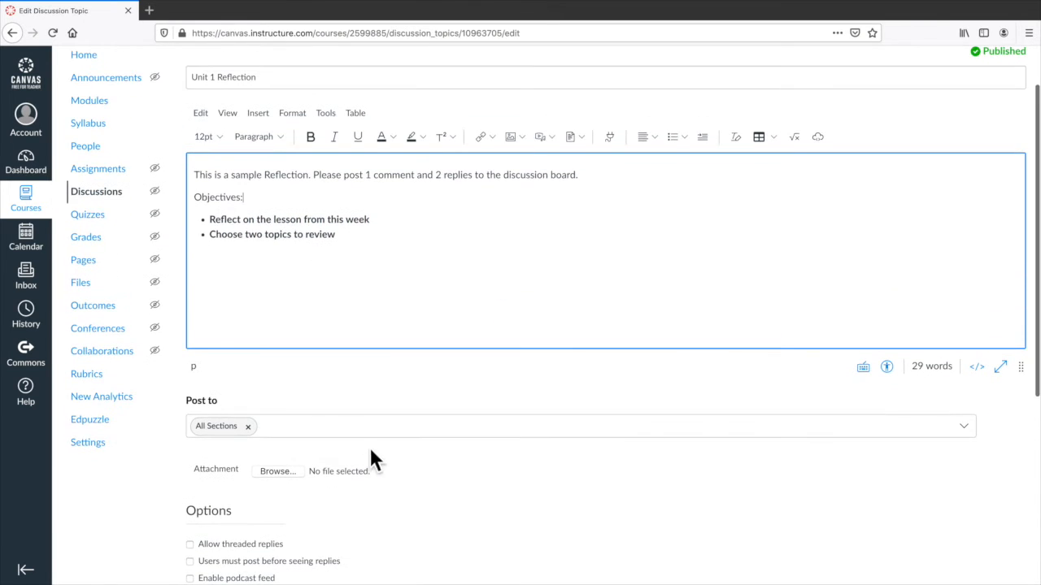
scroll(369, 447, down, 5)
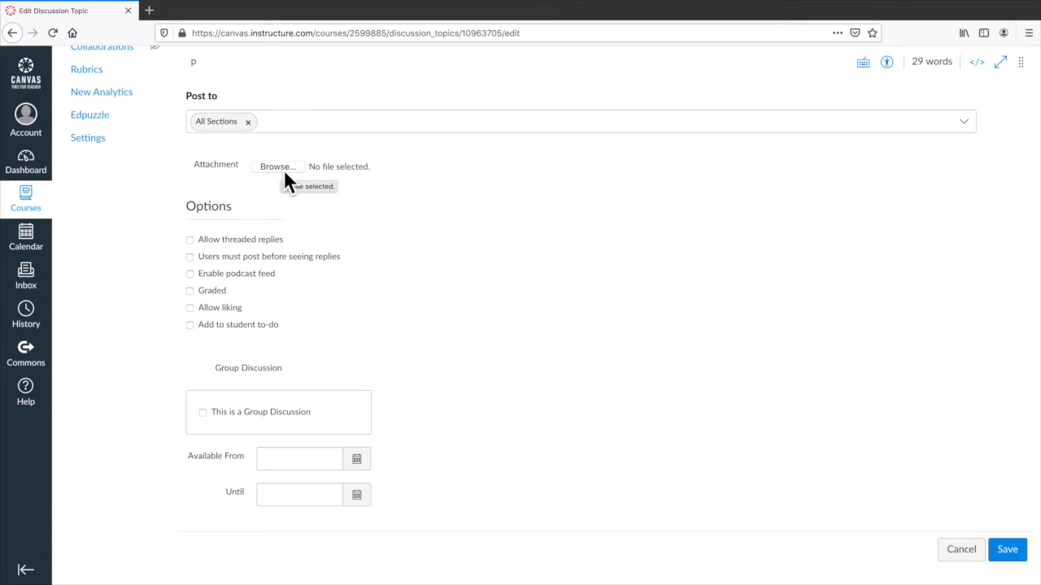
click(251, 240)
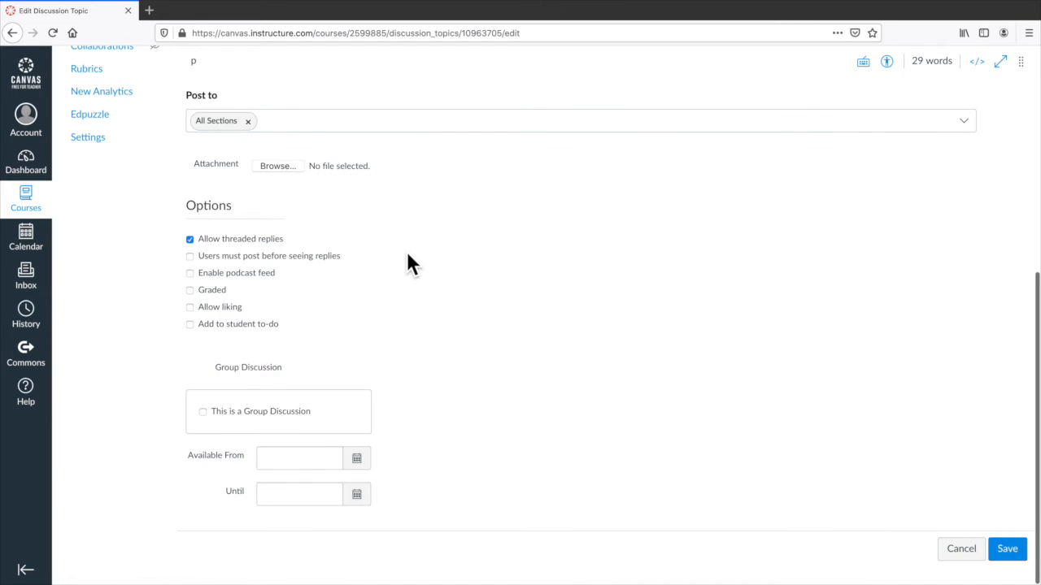
click(213, 291)
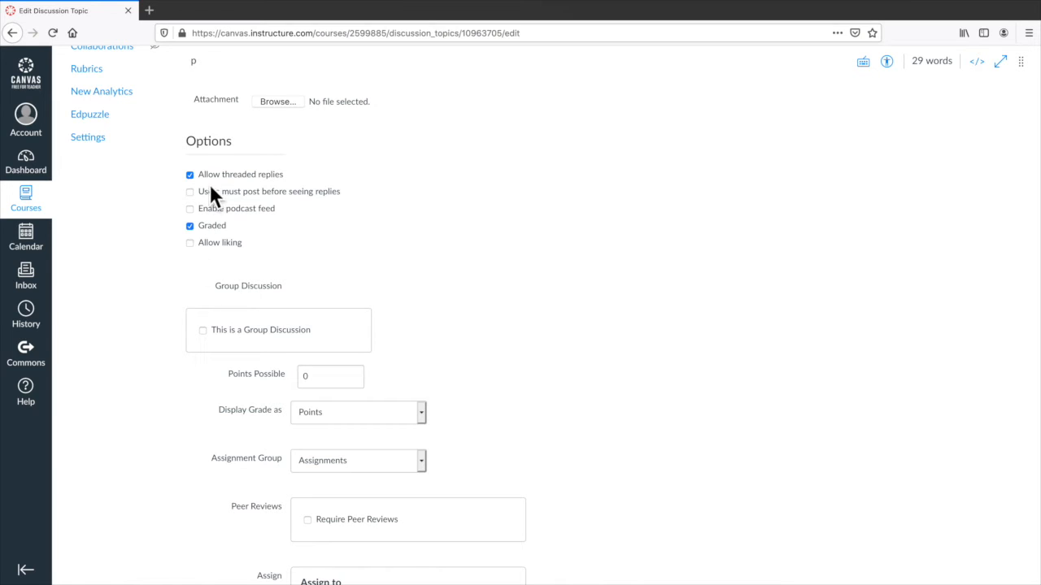
Set the discussion's Points Possible to 10.
scroll(319, 279, down, 2)
double_click(325, 293)
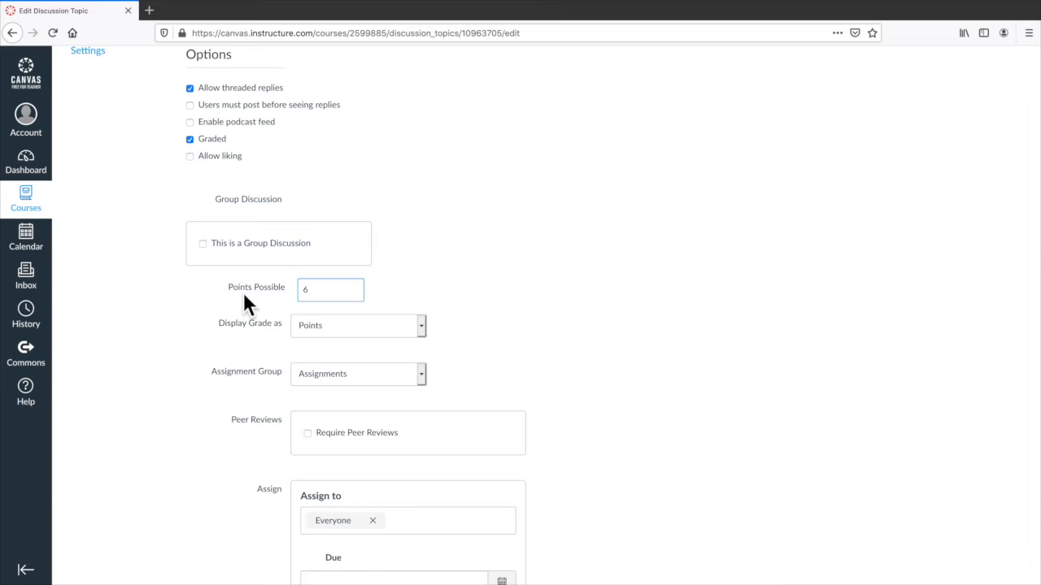
scroll(245, 296, down, 1)
key(BackSpace)
text(10)
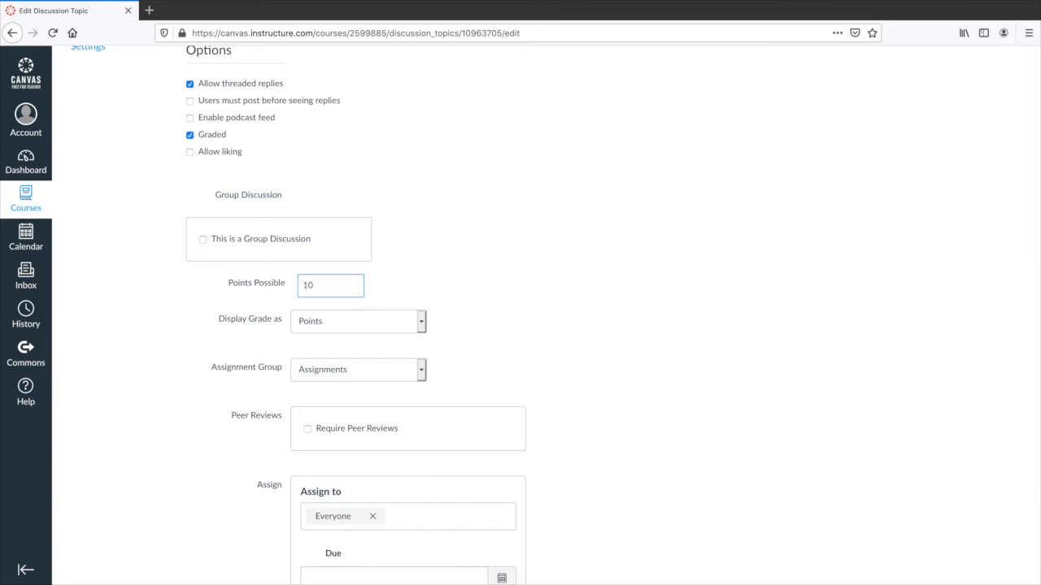
click(164, 316)
scroll(166, 316, down, 1)
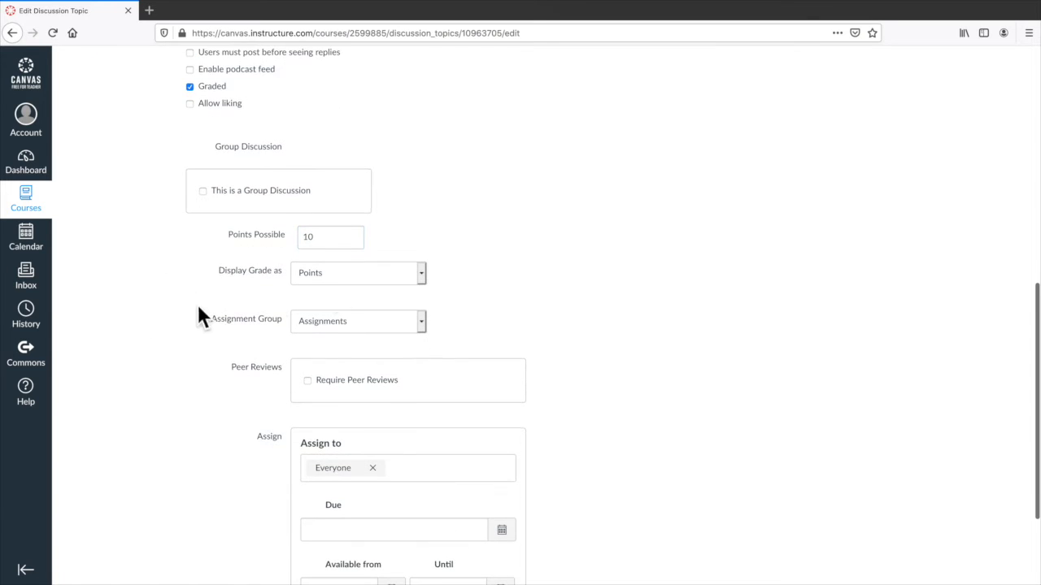
Review the available Display Grade as and Assignment Group choices for the graded discussion.
click(358, 275)
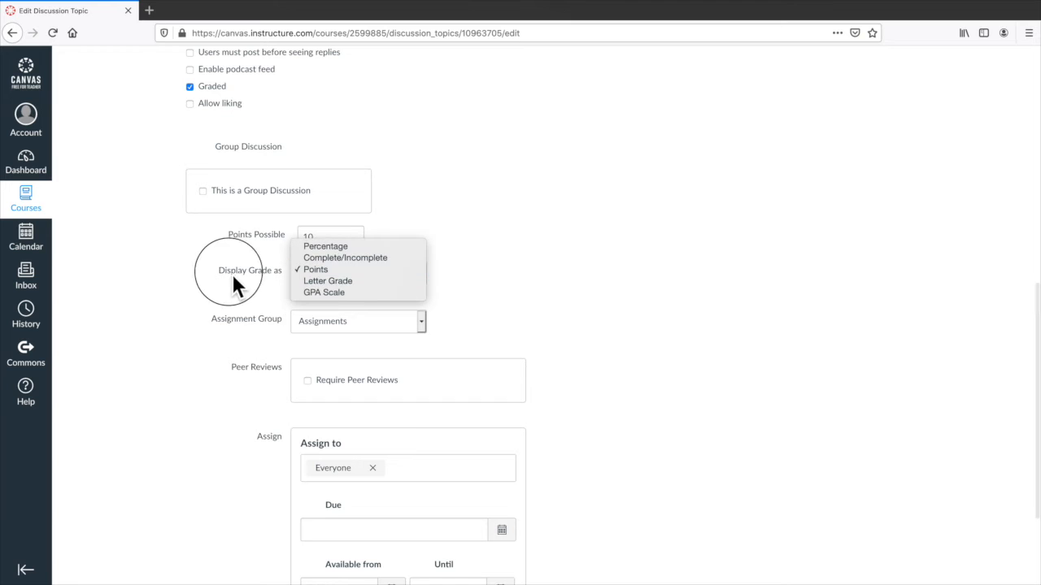
click(211, 284)
click(313, 323)
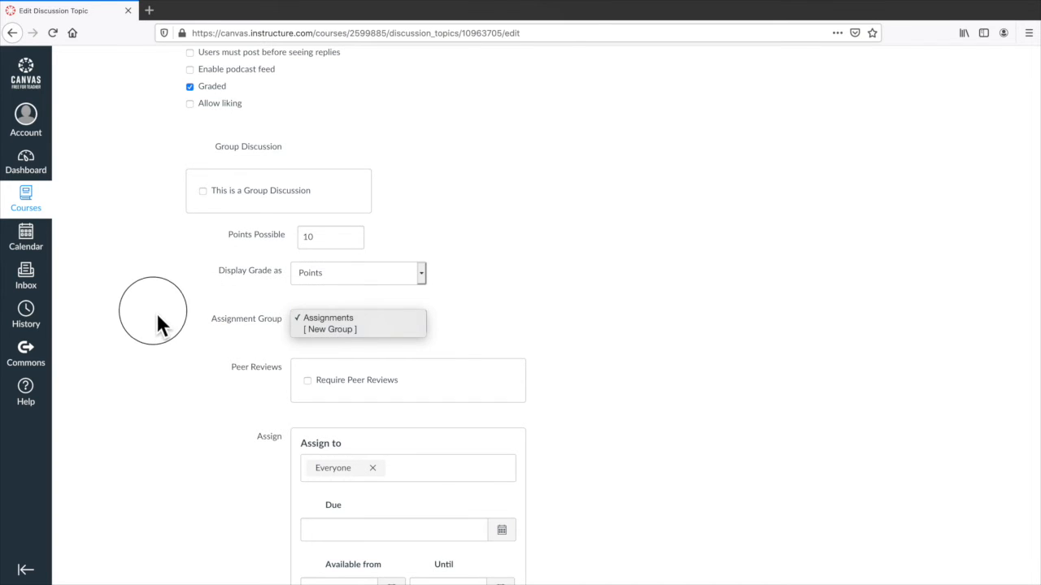
scroll(163, 316, down, 3)
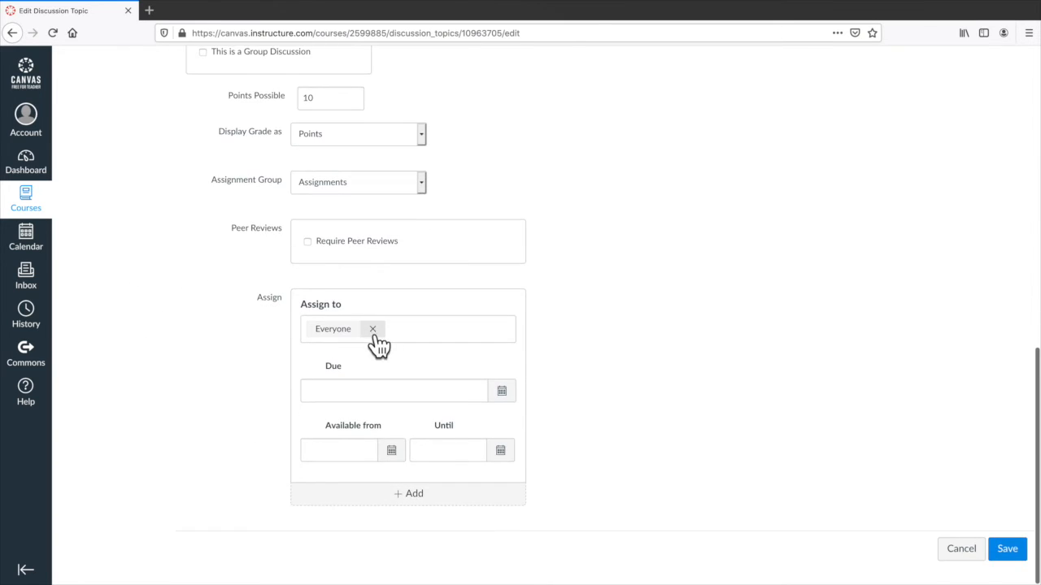
Set the discussion's due date to March 26, 2021 for everyone.
click(366, 399)
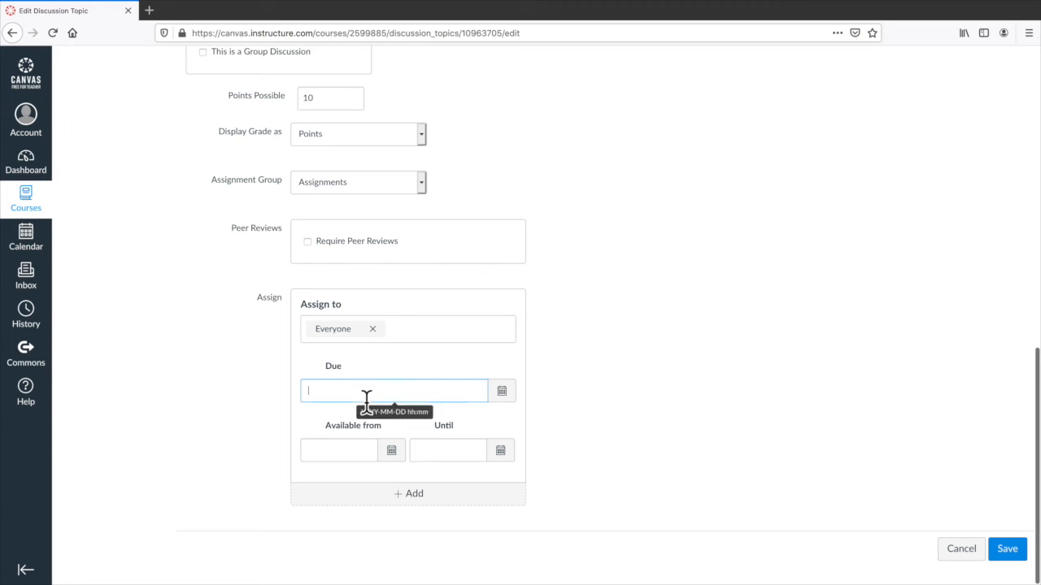
click(502, 395)
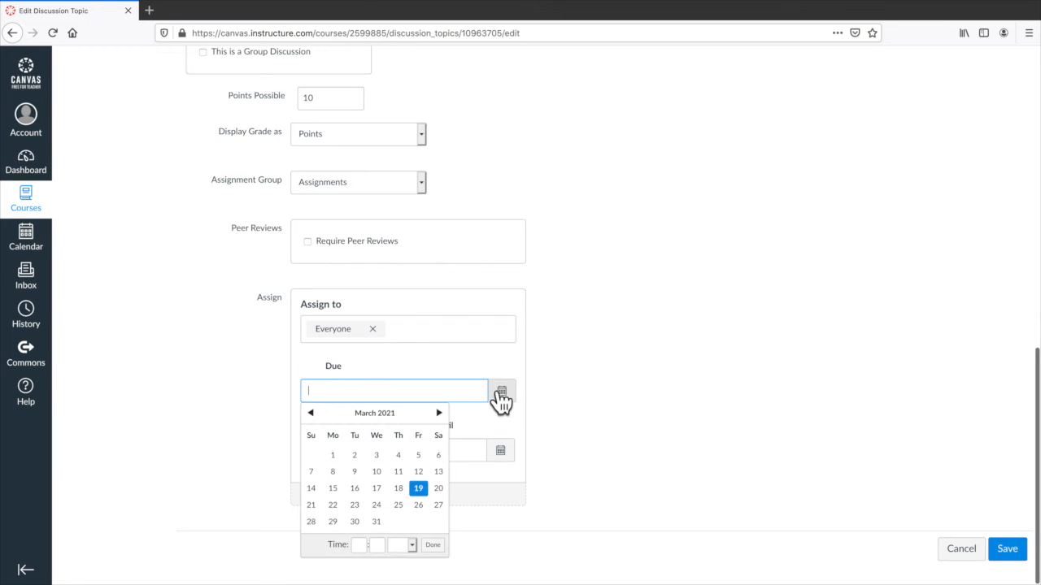
click(418, 505)
click(628, 415)
Make the discussion available from March 22 until March 26, 2021, and save it.
click(346, 468)
scroll(456, 478, down, 1)
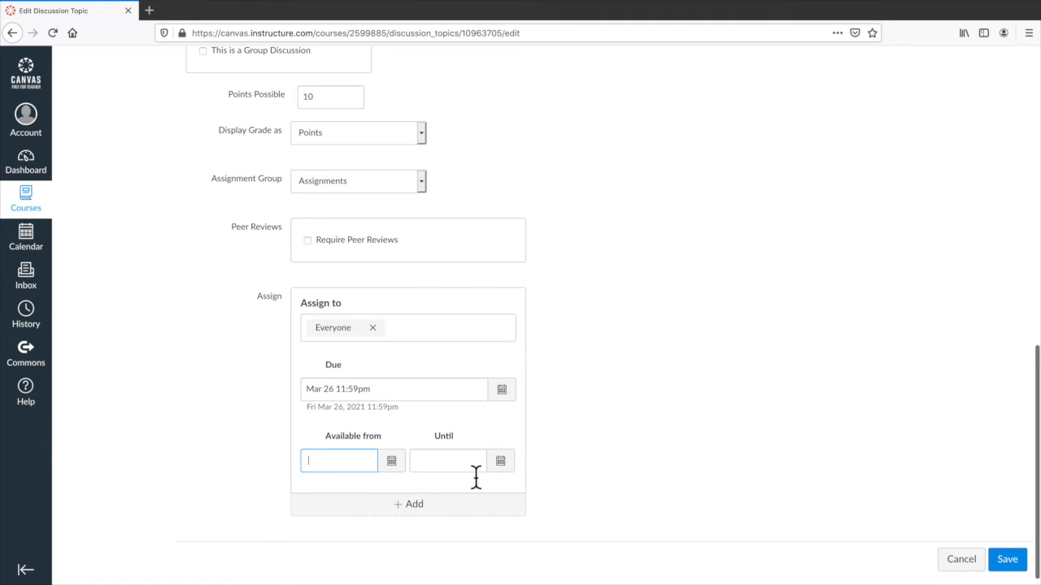
click(392, 463)
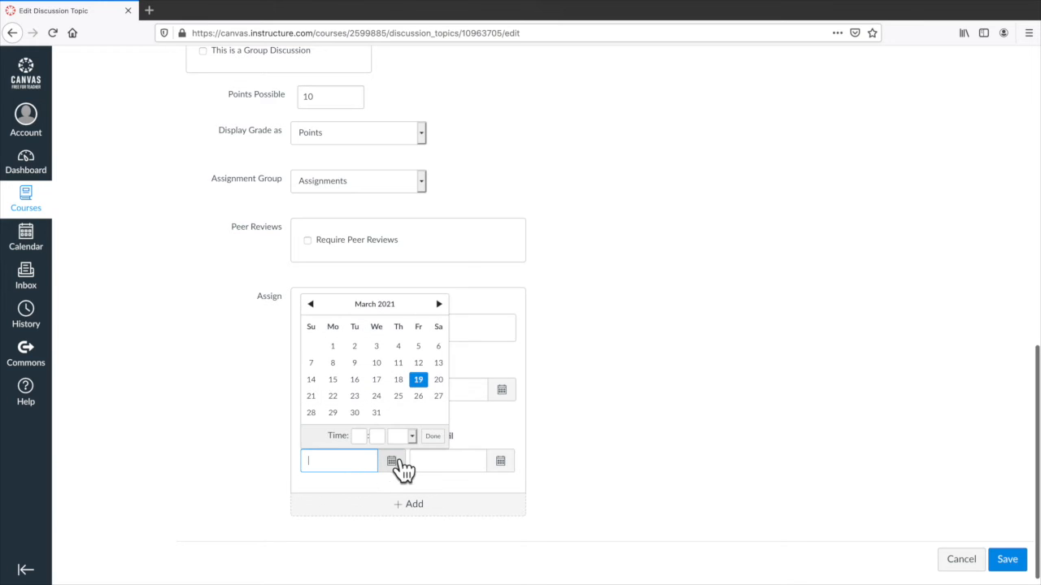
click(332, 397)
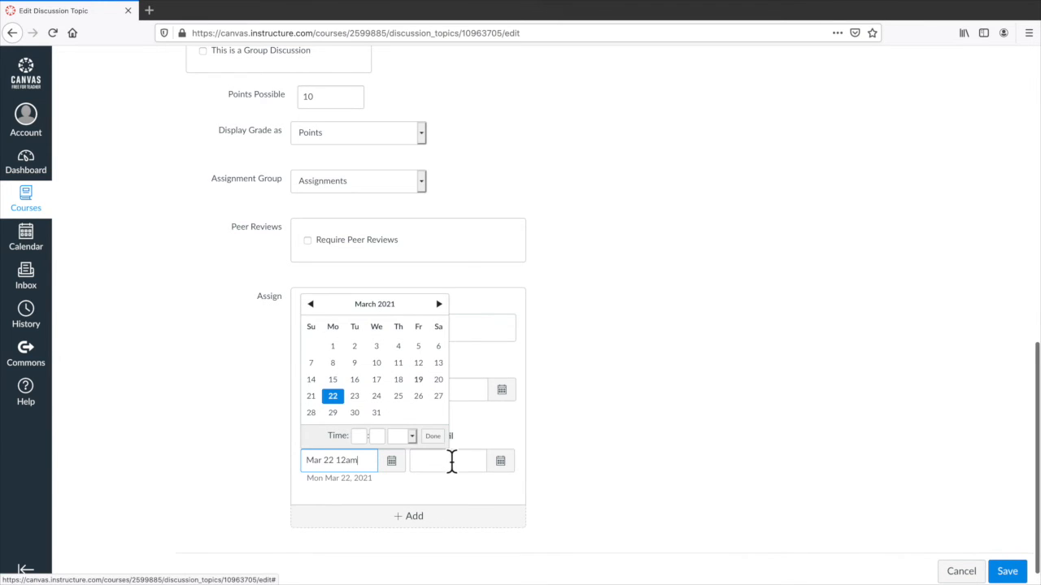
click(500, 461)
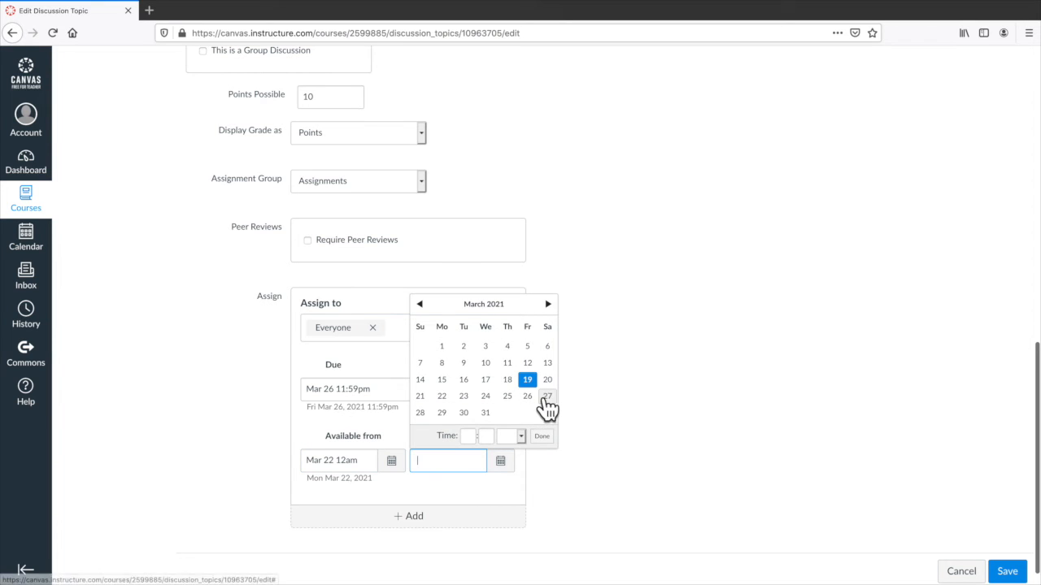
click(527, 396)
click(593, 437)
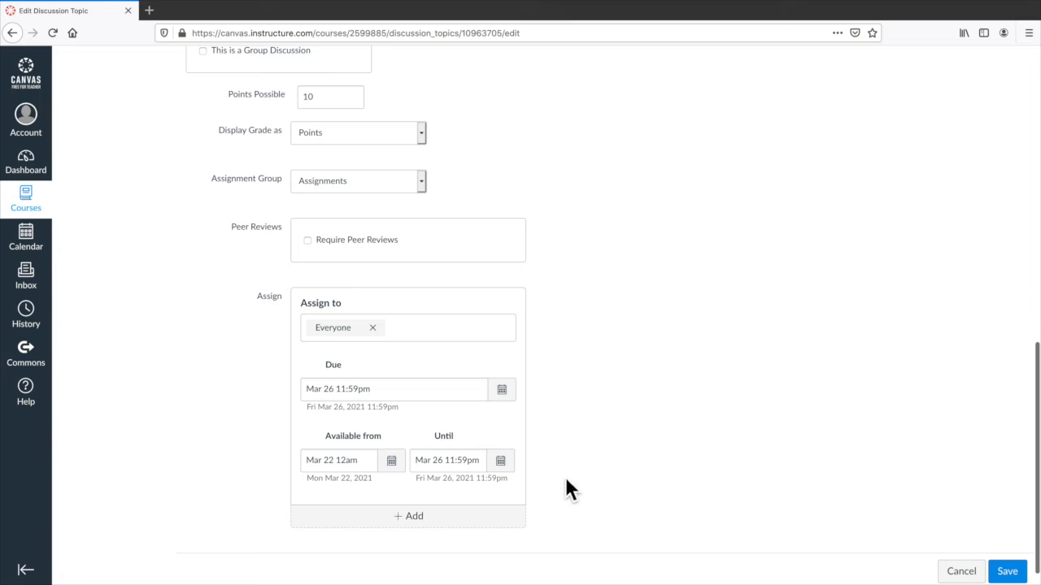
click(1010, 572)
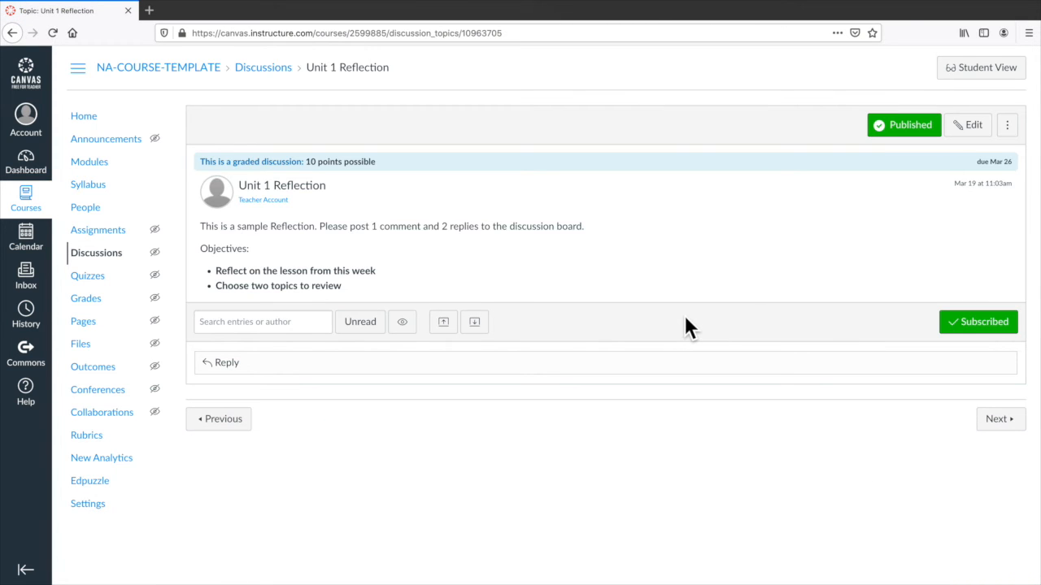
Preview the Unit 1 Reflection discussion as a student and dismiss the welcome tour.
click(966, 81)
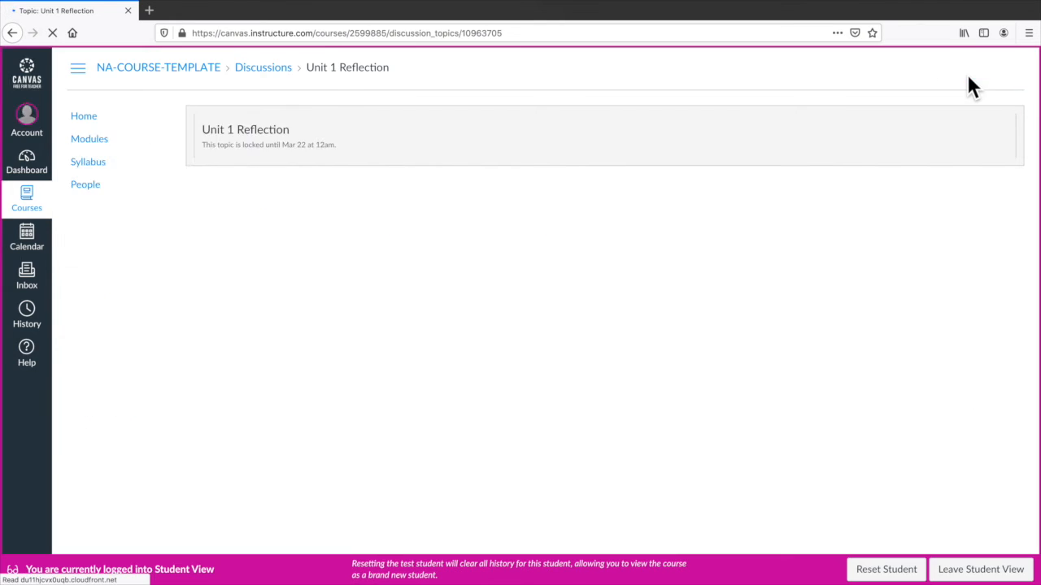
click(368, 348)
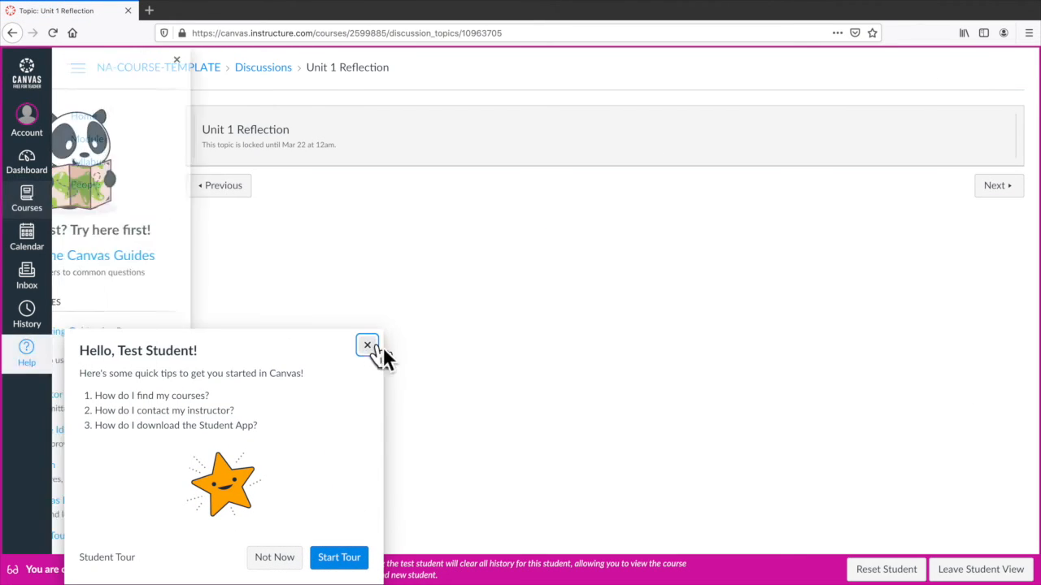
click(464, 450)
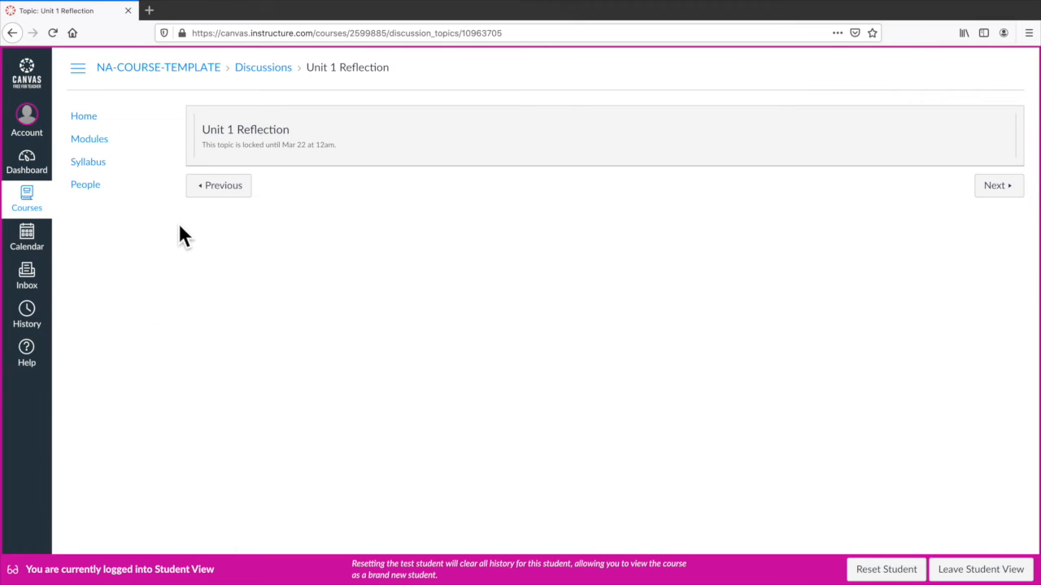
Check Unit 1 Discussion and Unit 1 Reflection from the Week 1 module as a student, and leave Student View.
click(86, 142)
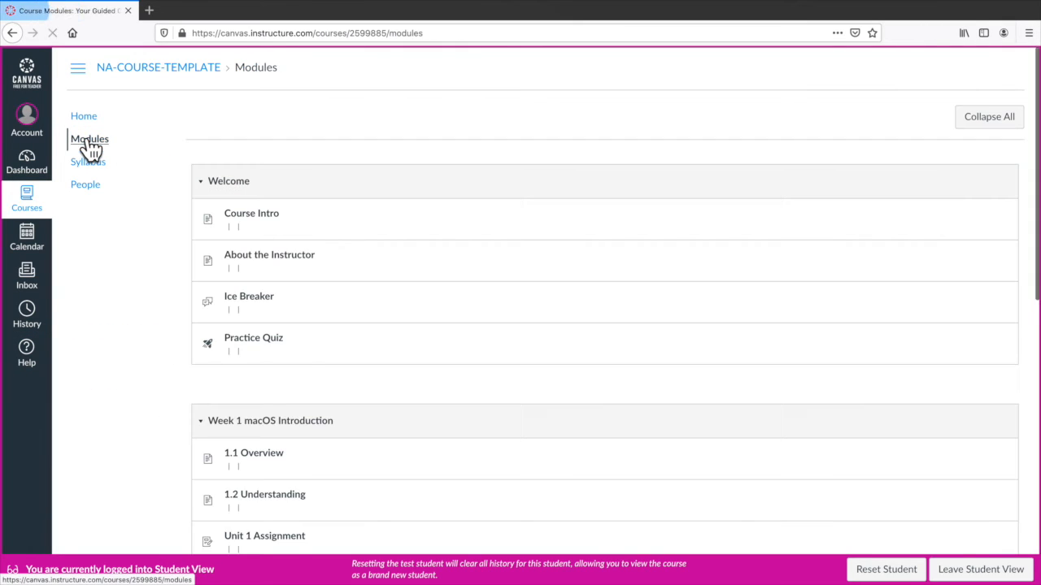
scroll(103, 225, down, 1)
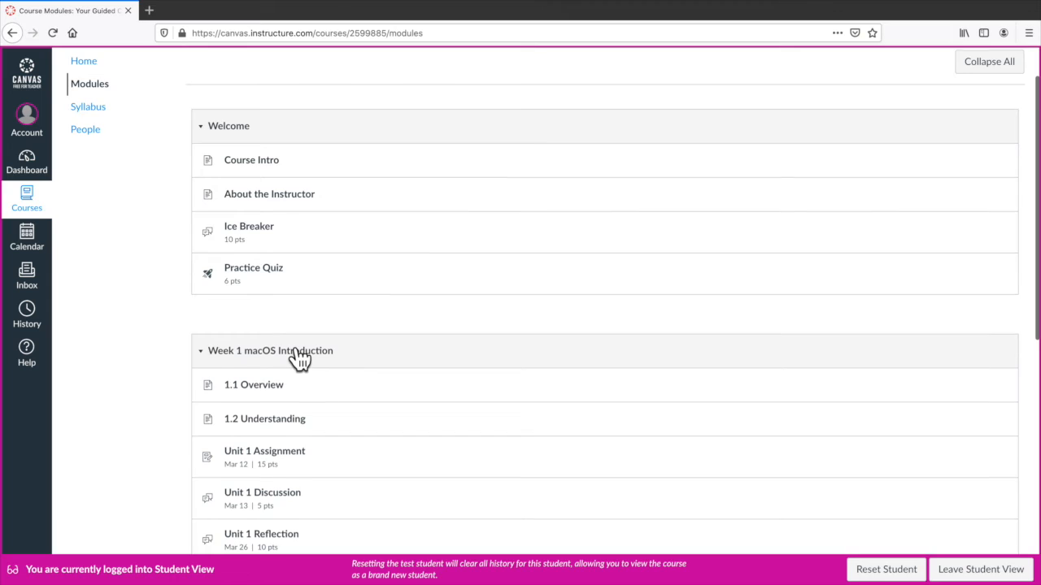
scroll(300, 358, down, 1)
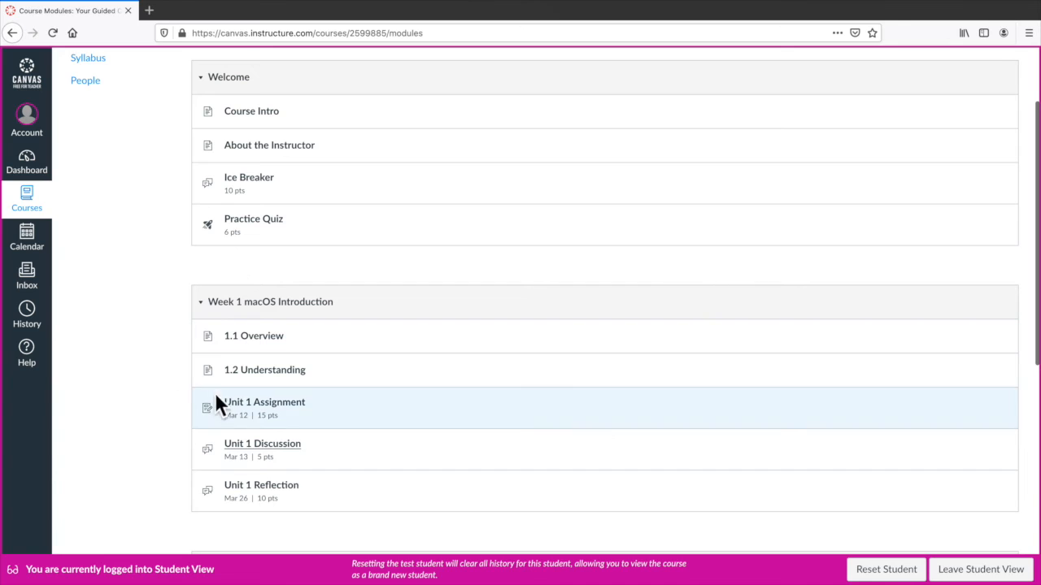
click(266, 447)
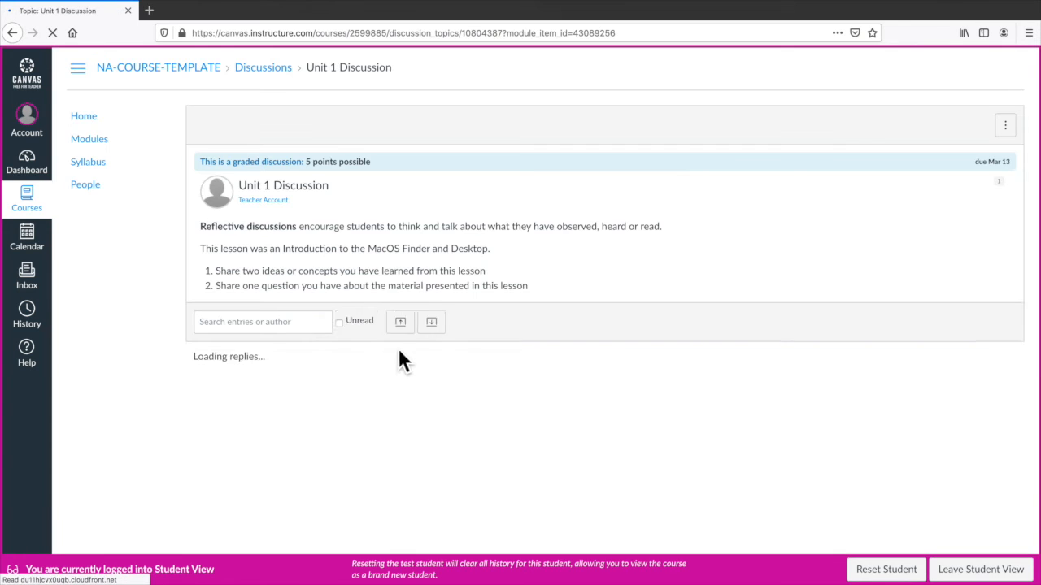
scroll(439, 277, down, 1)
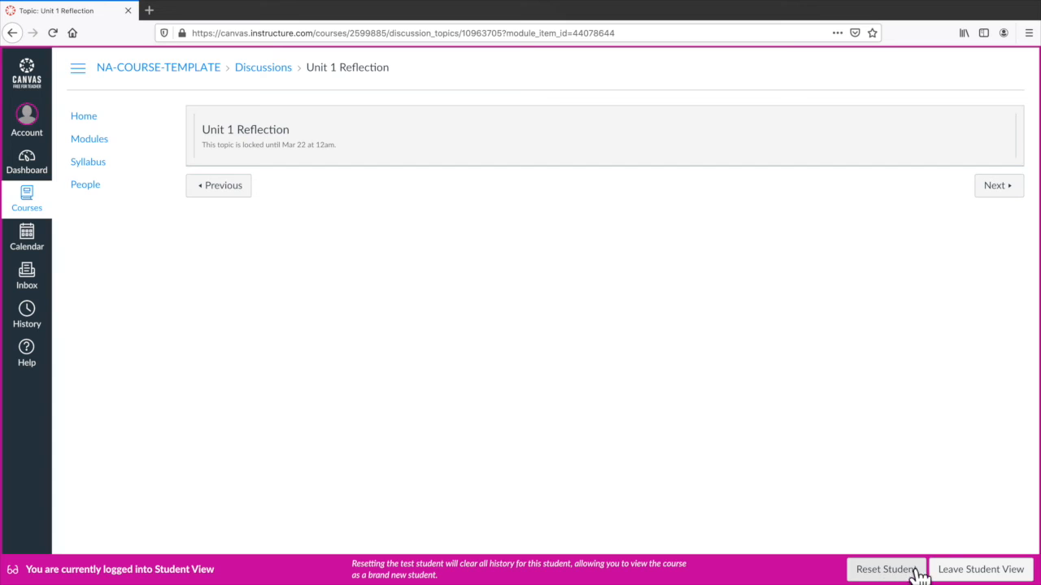
click(974, 574)
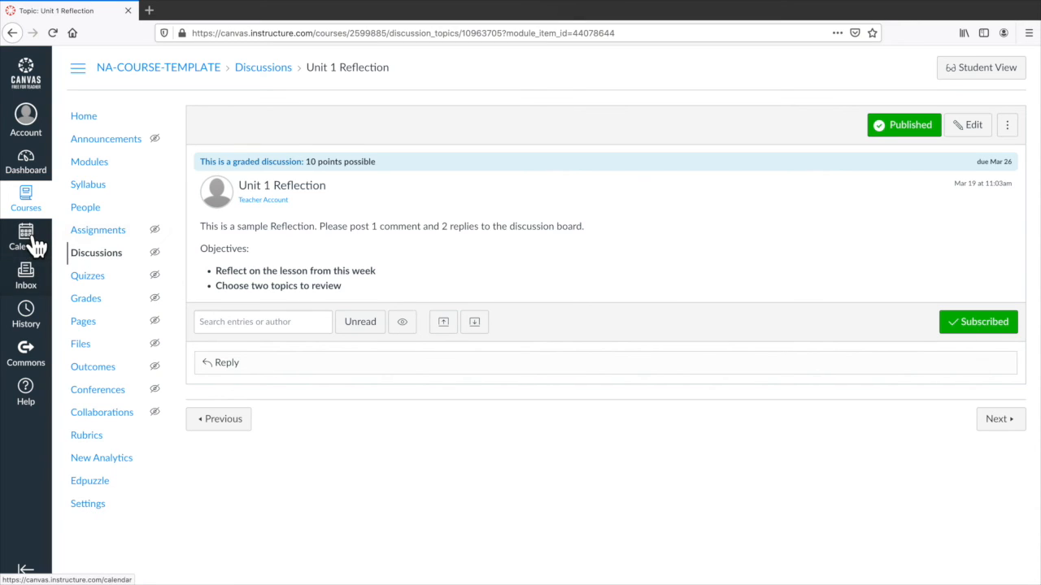
Reopen Unit 1 Reflection from the Week 1 module for editing, clear its Available from and Until dates, and save it.
click(85, 164)
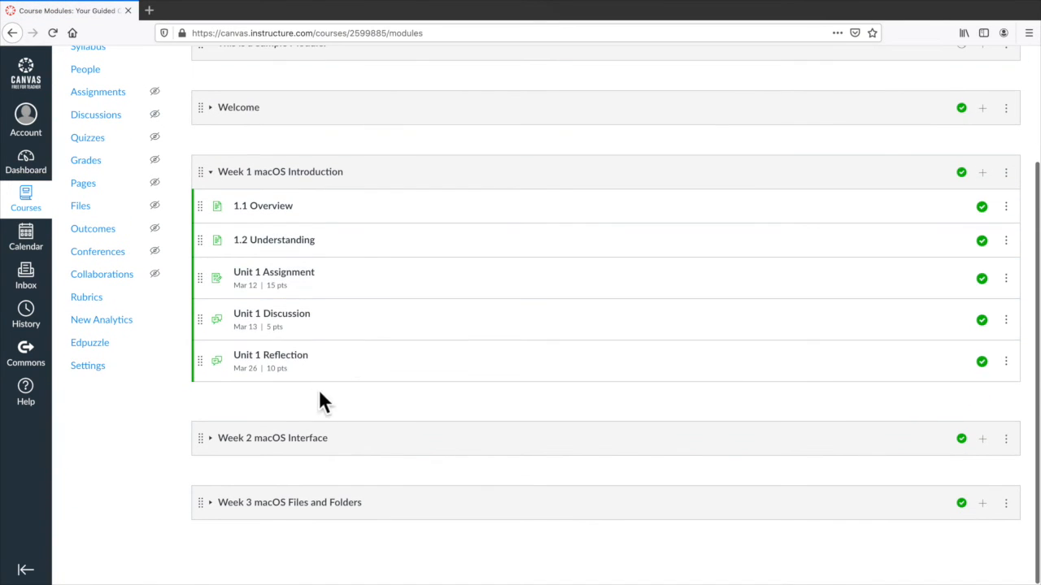
click(283, 358)
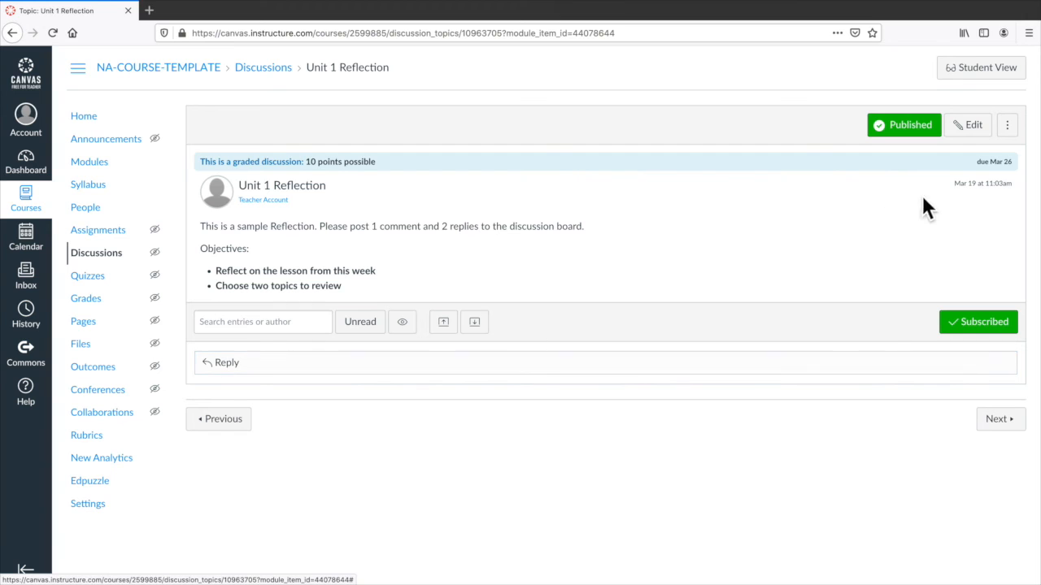
click(971, 132)
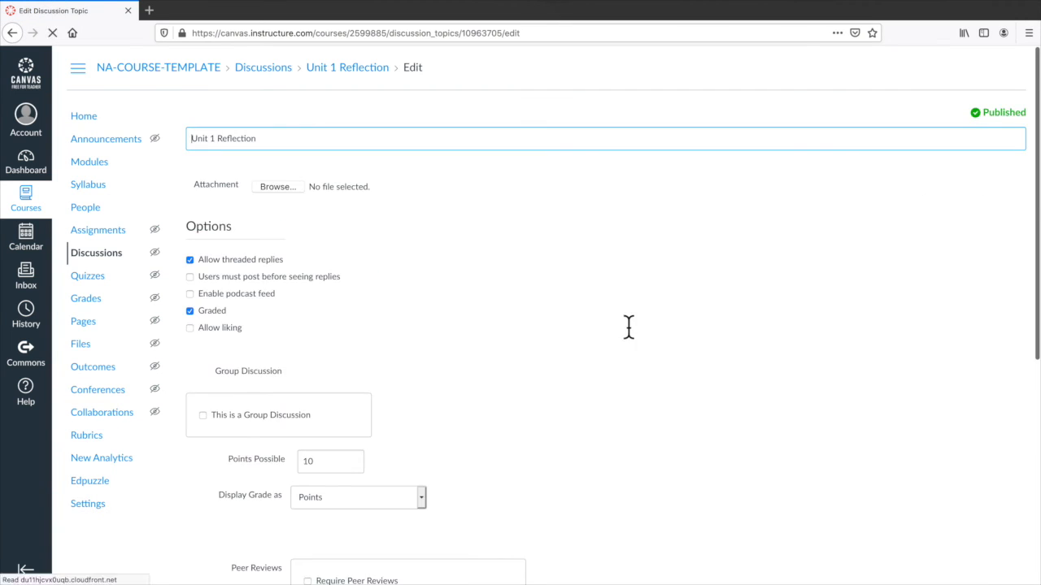
scroll(374, 466, down, 5)
scroll(326, 502, down, 3)
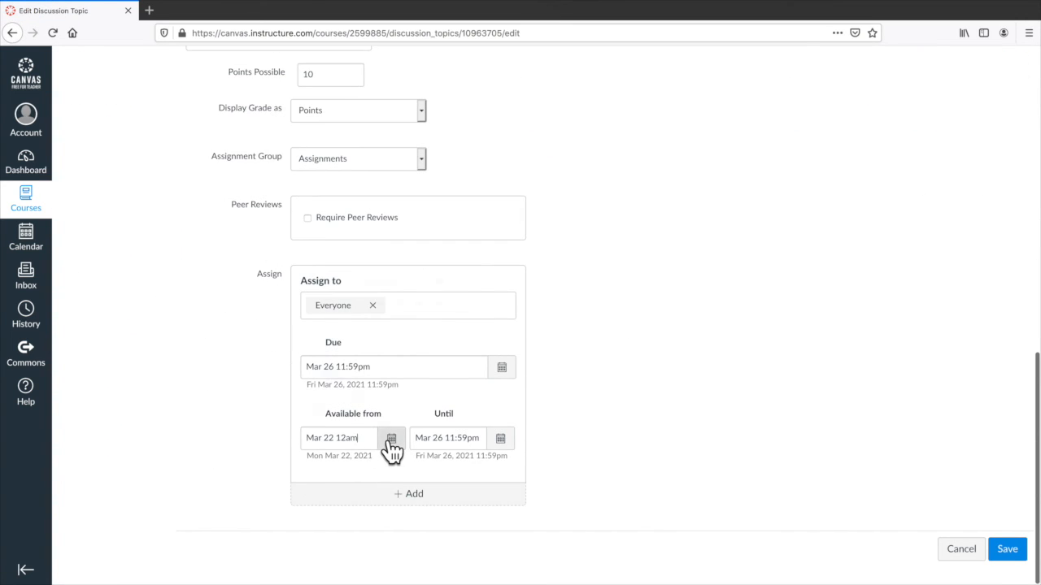
click(391, 438)
drag(367, 446, 274, 449)
key(BackSpace)
click(485, 457)
triple_click(472, 447)
key(BackSpace)
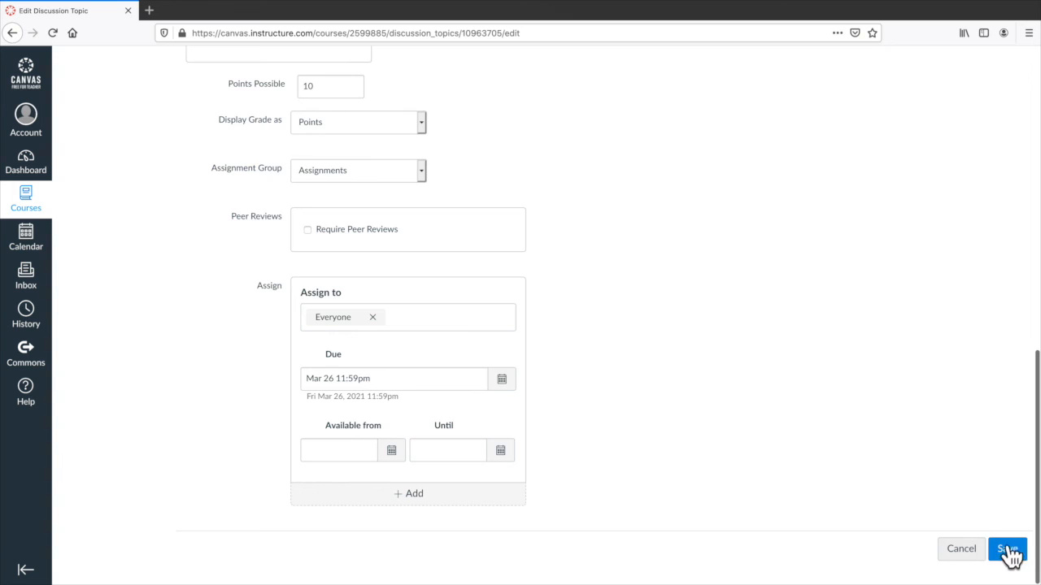
click(1006, 553)
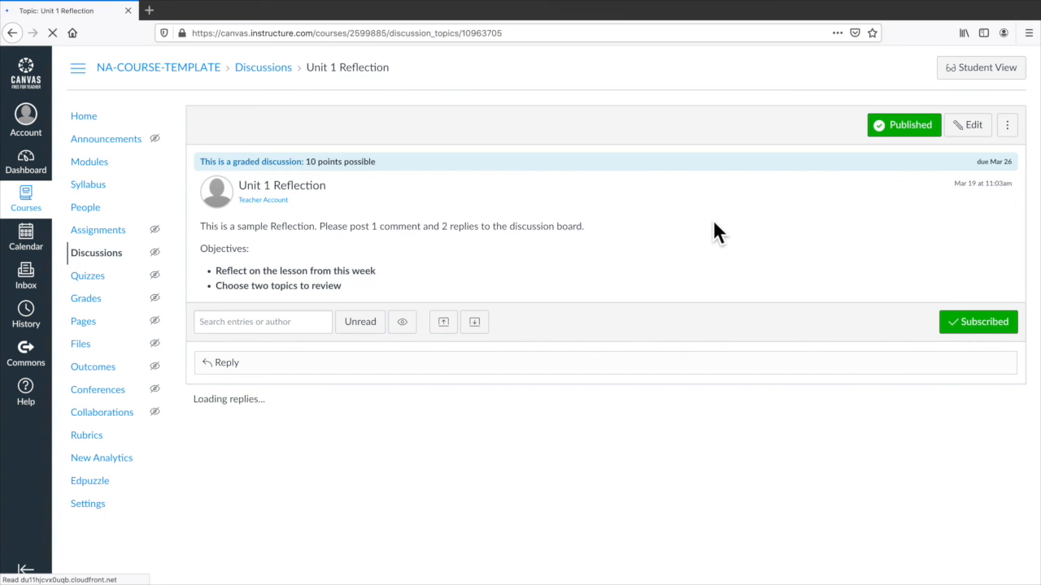
Check the Unit 1 Reflection discussion in Student View, including opening it from the Week 1 module, and return to the teacher view.
click(990, 73)
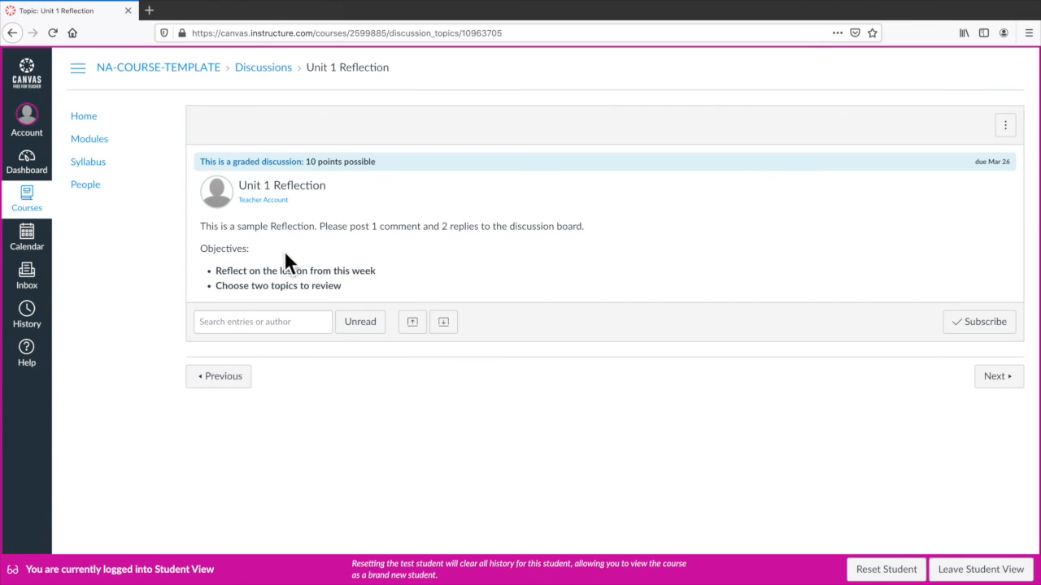
click(92, 139)
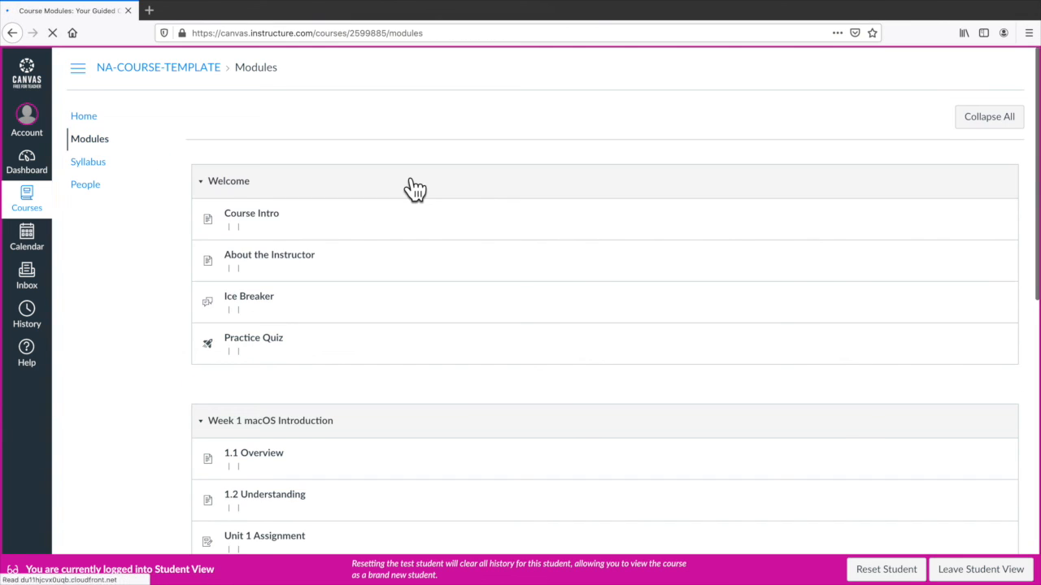
scroll(382, 317, down, 3)
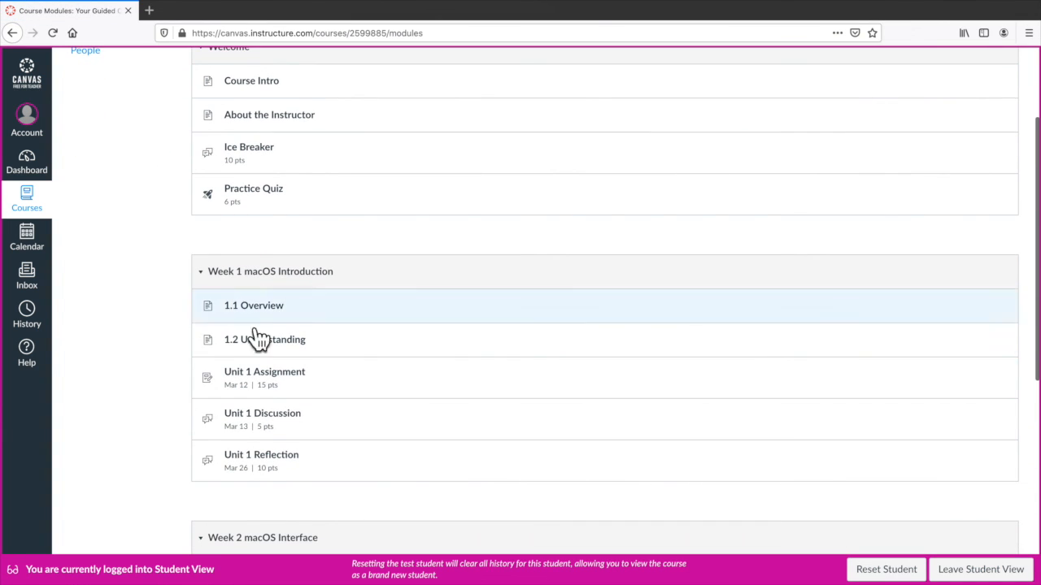
click(261, 460)
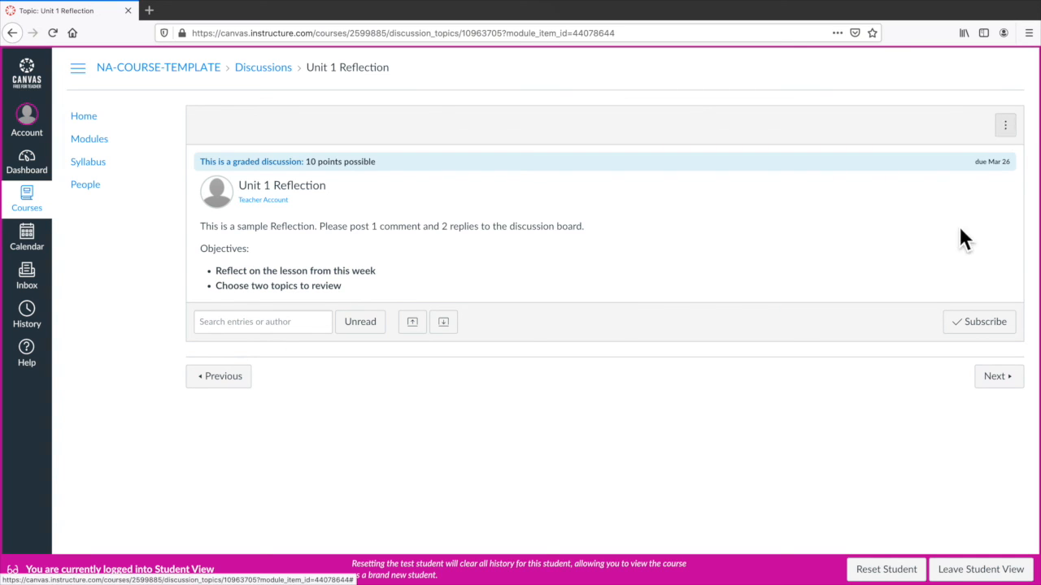
click(968, 574)
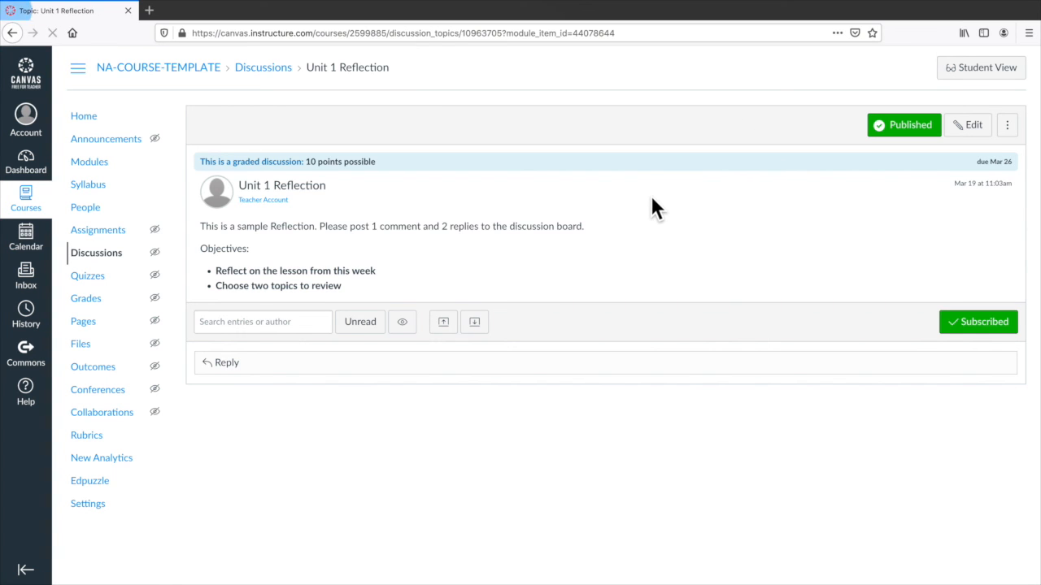
Open the reply editor below the Unit 1 Reflection discussion.
click(351, 366)
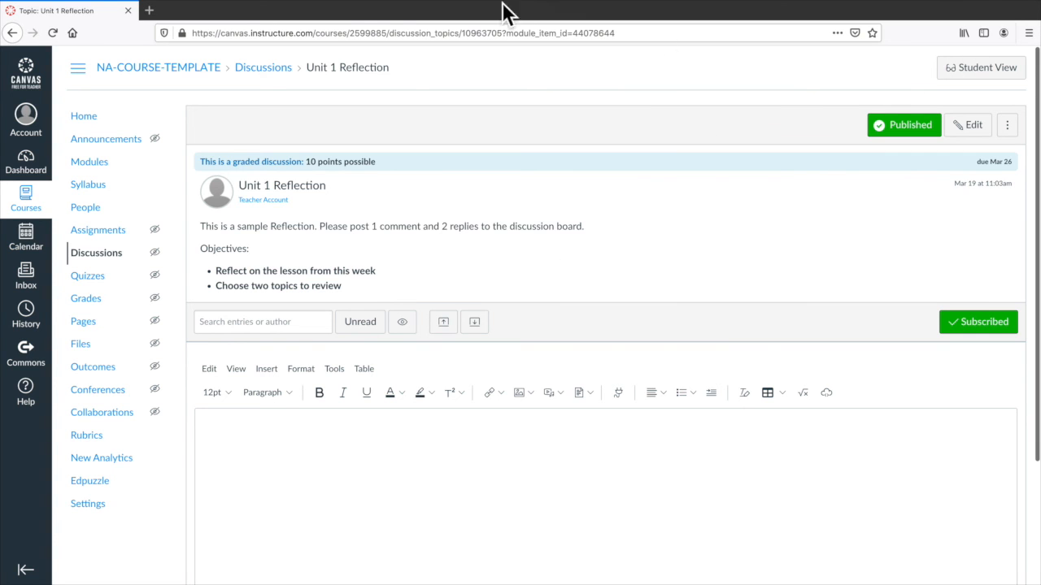
mouse_move(841, 4)
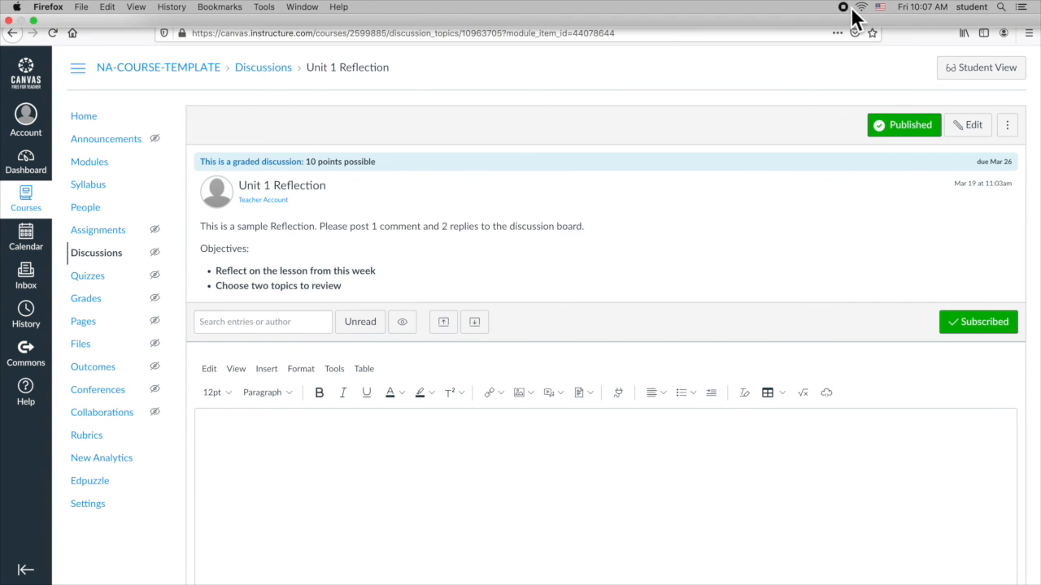